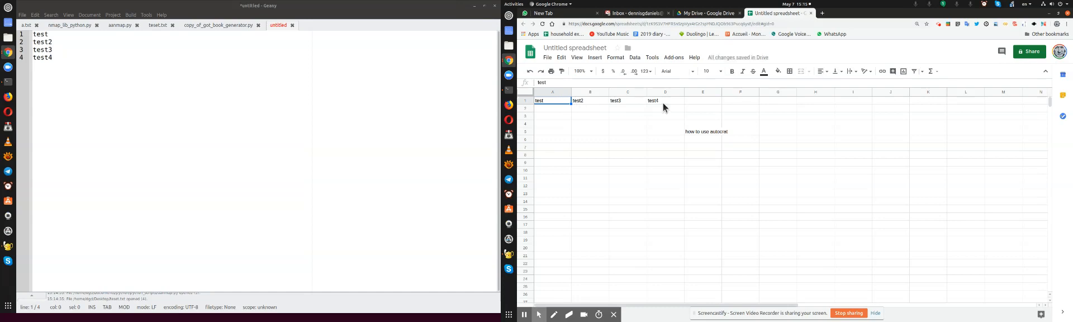
left_click(677, 58)
mouse_move(692, 93)
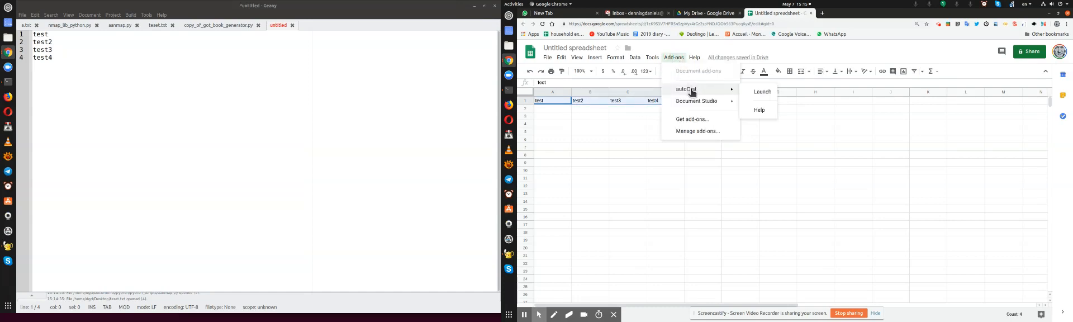
left_click(674, 59)
Copy the spreadsheet headers in A1:D1 and replace all text in the untitled Geany document with them
left_click_drag(555, 101, 659, 99)
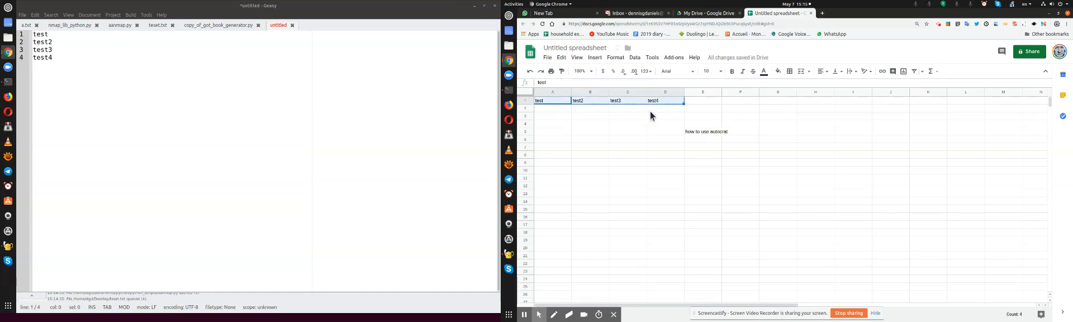
left_click(702, 100)
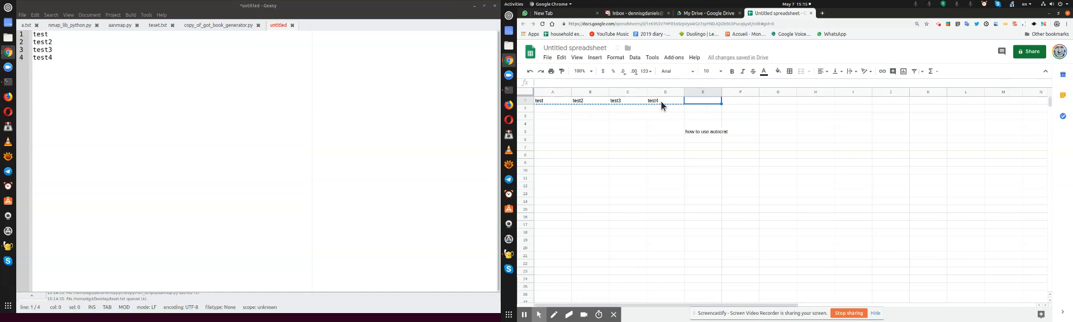
left_click_drag(552, 100, 656, 103)
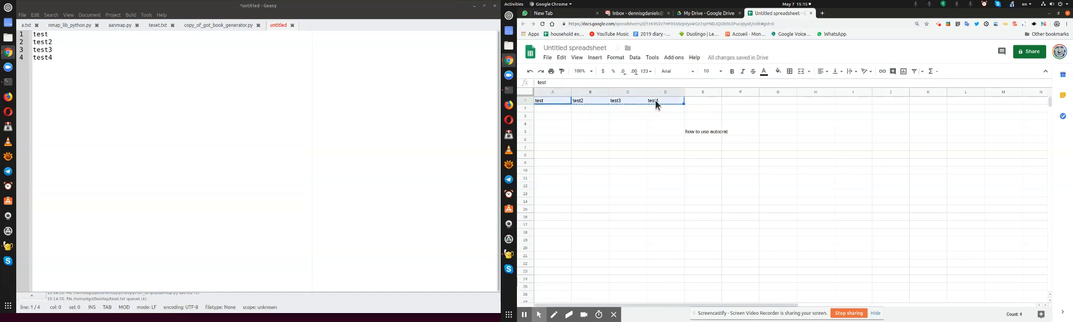
left_click(224, 67)
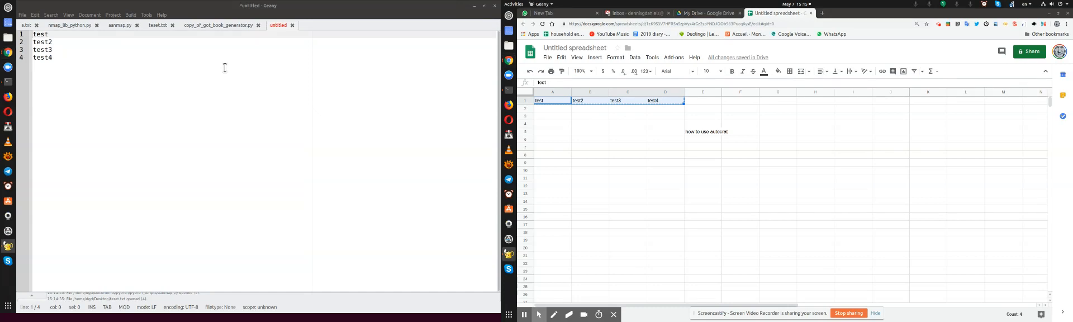
key("ctrl+a")
key("ctrl+v")
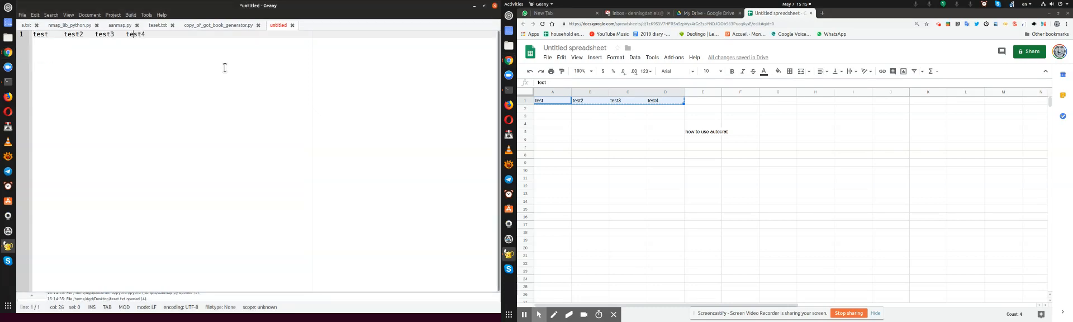
Split the pasted headers so that test, test2, test3 and test4 each sit on their own line
key("Return")
key("Up")
key("Delete")
key("Return")
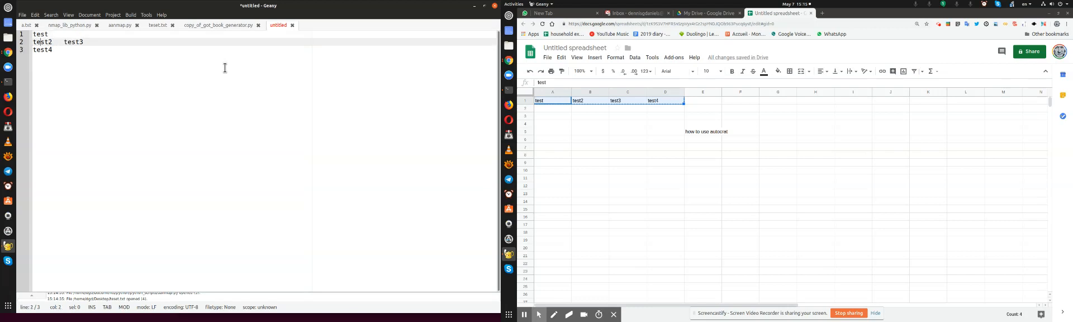
key("Right")
key("Delete")
key("Return")
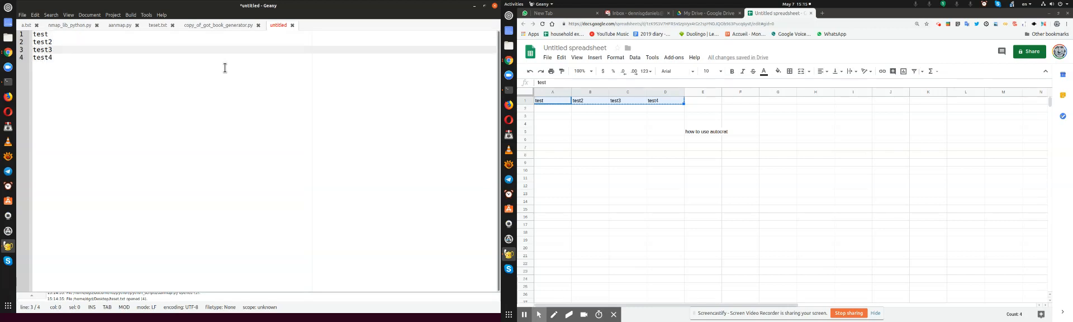
Replace every line start (regular expression ^) with << throughout the document
key("ctrl+h")
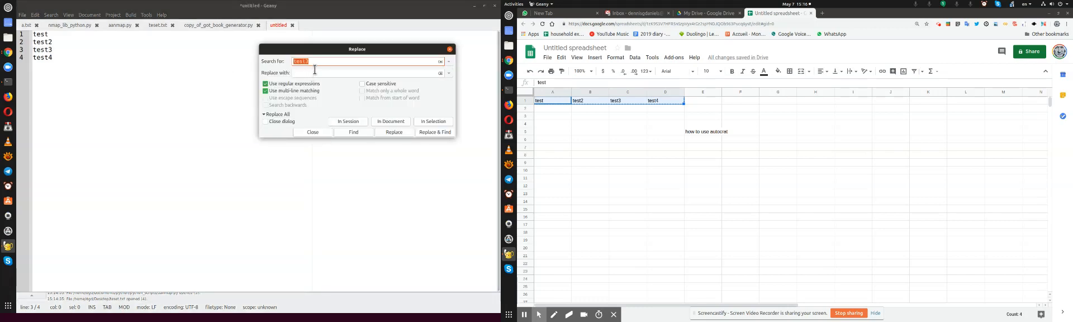
type("^")
key("Tab")
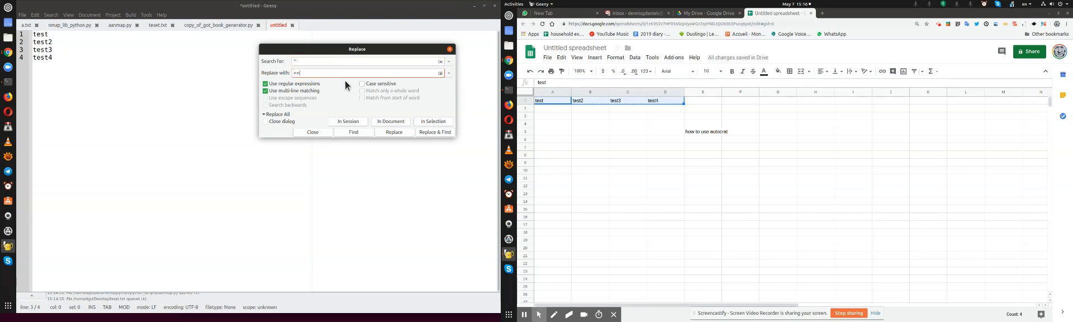
left_click(395, 123)
Replace every line end (regular expression $) with >> throughout the document
left_click(316, 60)
key("BackSpace")
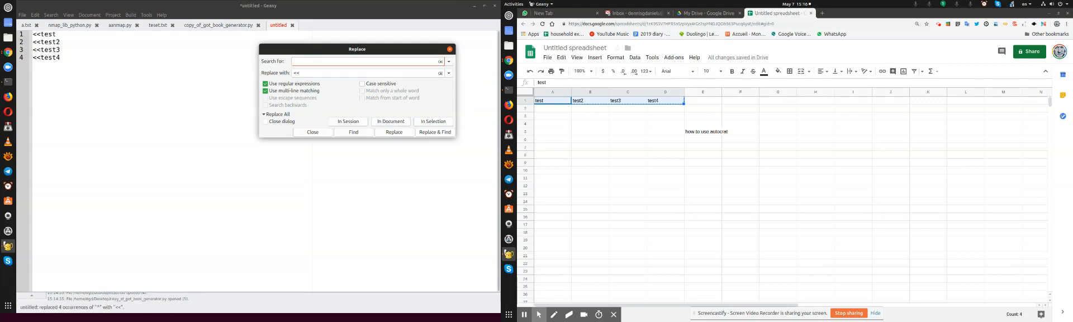
left_click(306, 73)
type(">>")
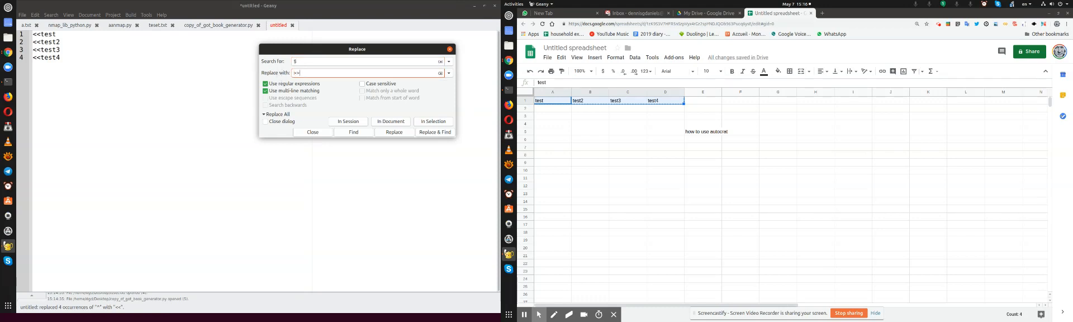
left_click(394, 122)
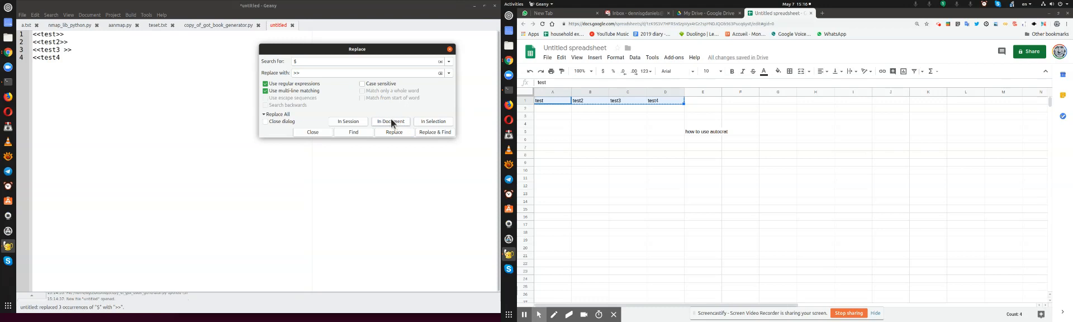
Correct the last two lines to <<test3>> and <<test4>>, and select all four tag lines
left_click(64, 50)
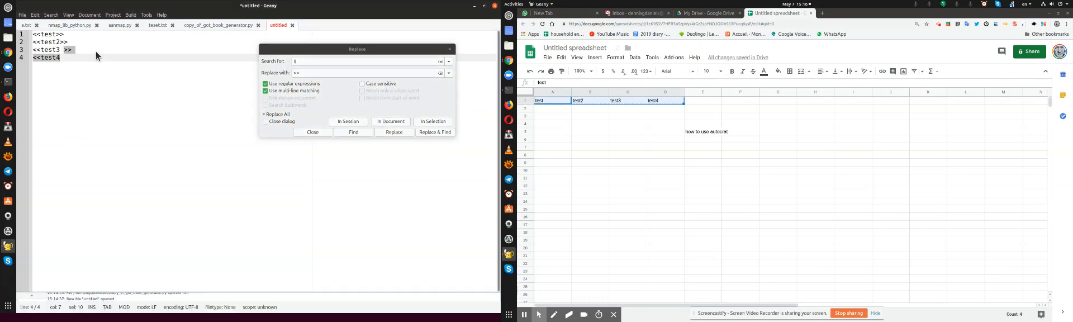
key("Down")
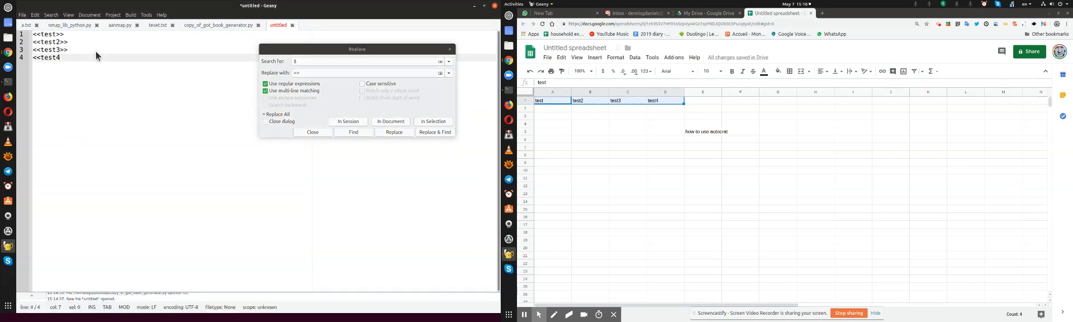
key("shift+Up")
key("shift+Up")
key("shift+Up")
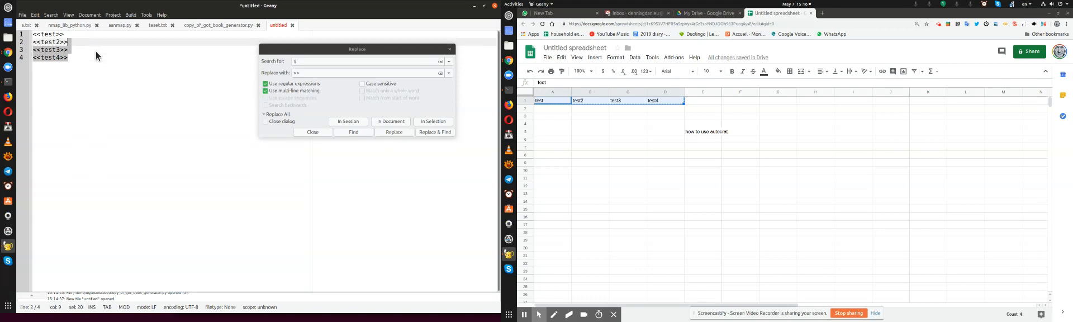
key("shift+Home")
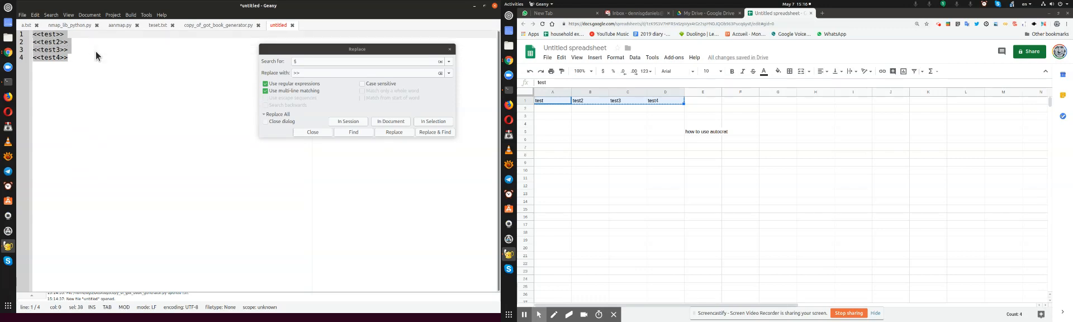
In the Google Sheets spreadsheet, fill row 2 under the four headers with asdfasdf, afeaf, a and agegag
left_click(550, 110)
type("asdfasdf")
left_click(589, 109)
key("Tab")
type("a")
left_click(590, 109)
type("afeaf")
key("Tab")
key("Tab")
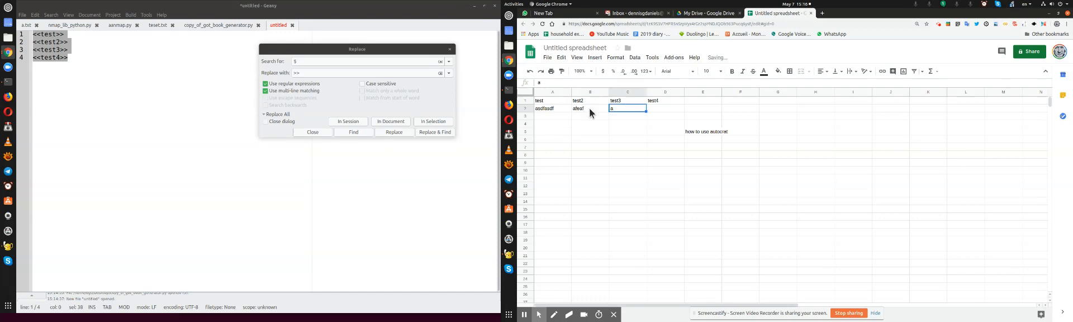
type("agegag")
key("Return")
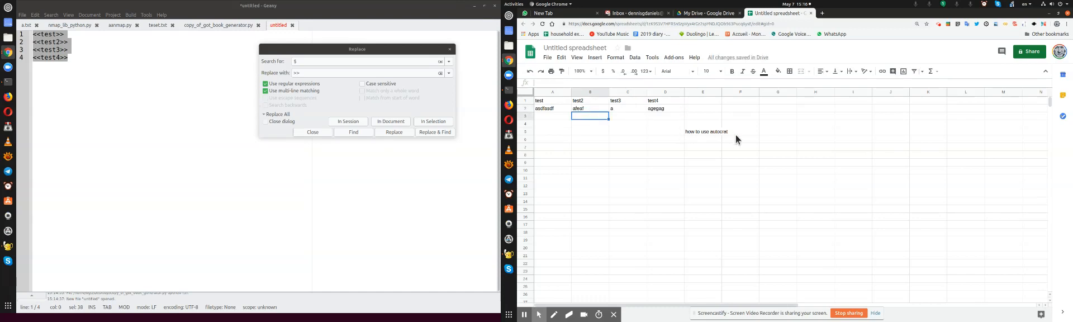
Launch the autoCrat add-on and start a new merge job
left_click(674, 57)
mouse_move(697, 92)
left_click(756, 93)
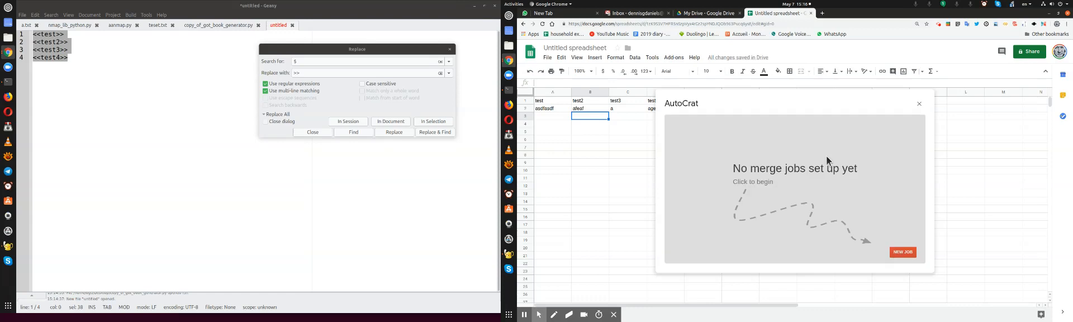
left_click(896, 252)
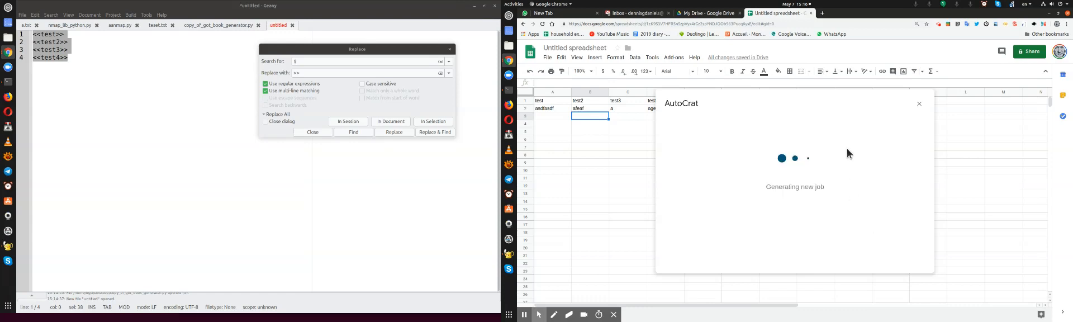
Name the merge job "this is a demo of autocrat" and proceed to choosing a template
left_click(800, 152)
type("this is a demop of autocrat")
left_click(850, 258)
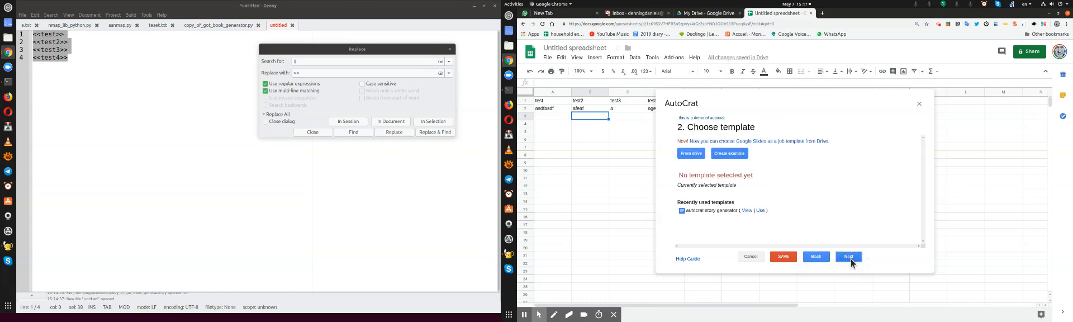
Generate an example template for the job, close the inbox page, and open AutoCrat Demo Template
left_click(730, 154)
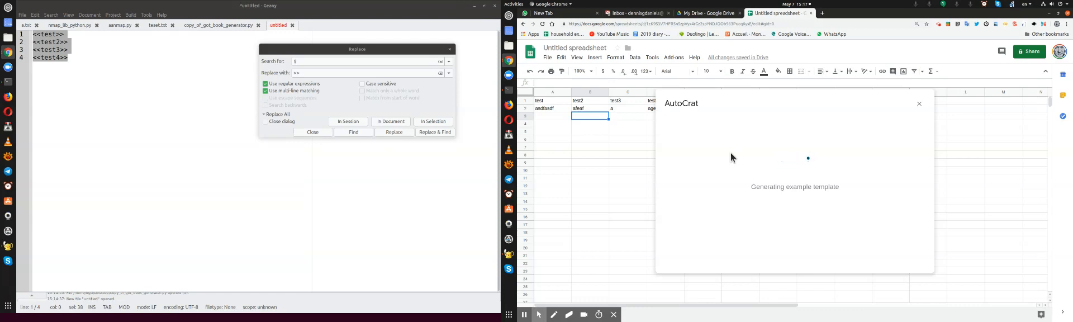
left_click(670, 12)
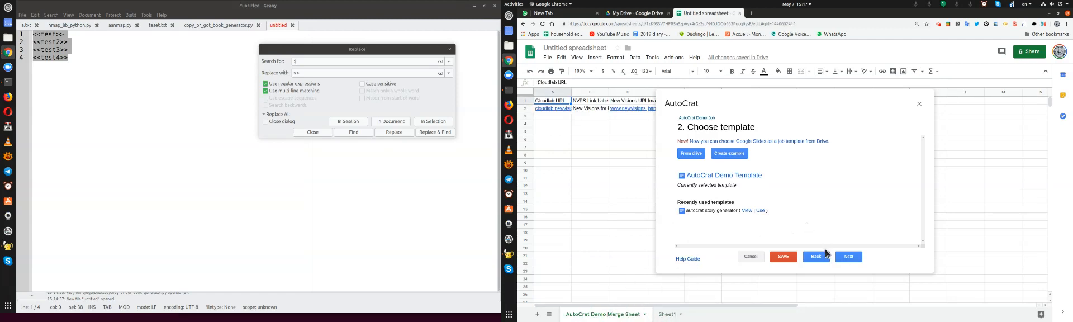
left_click(718, 176)
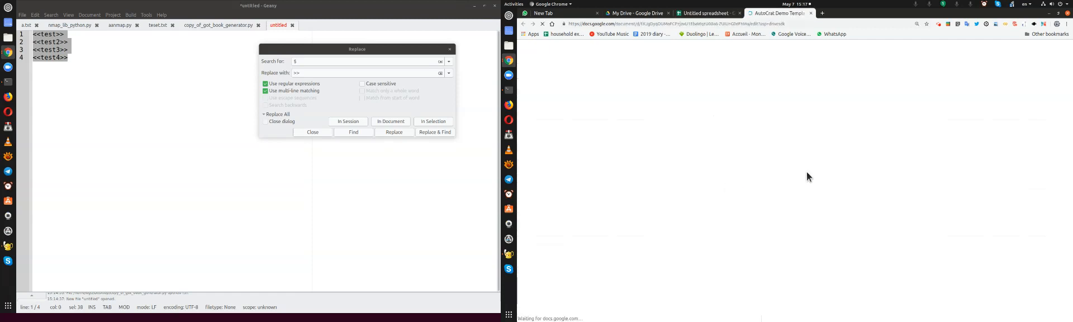
Replace the whole content of AutoCrat Demo Template with the tags <<test>>, <<test2>>, <<test3>> and <<test4>> from Geany
left_click(839, 172)
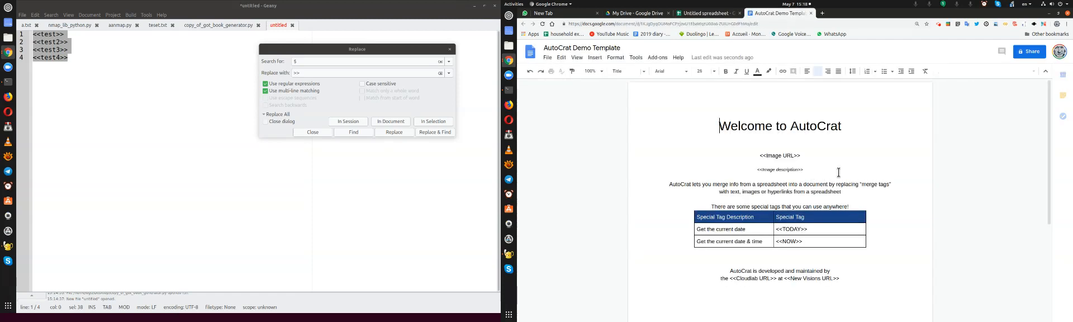
key("ctrl+a")
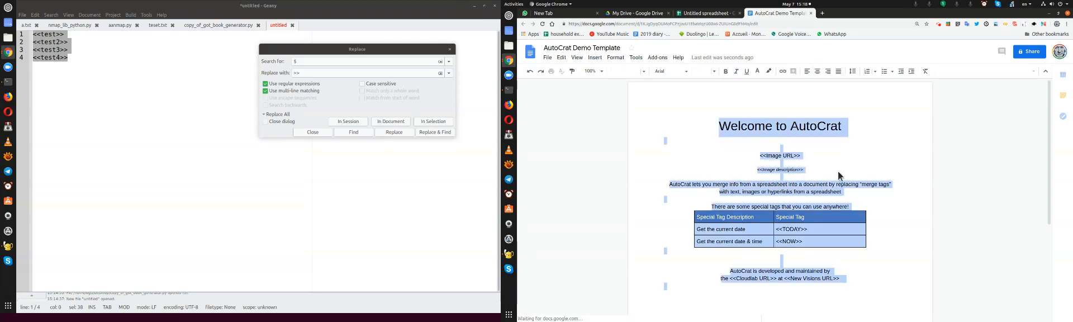
key("BackSpace")
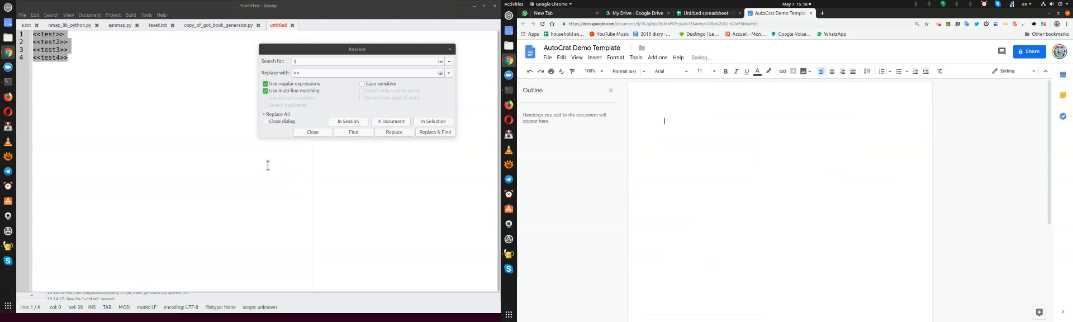
left_click(128, 78)
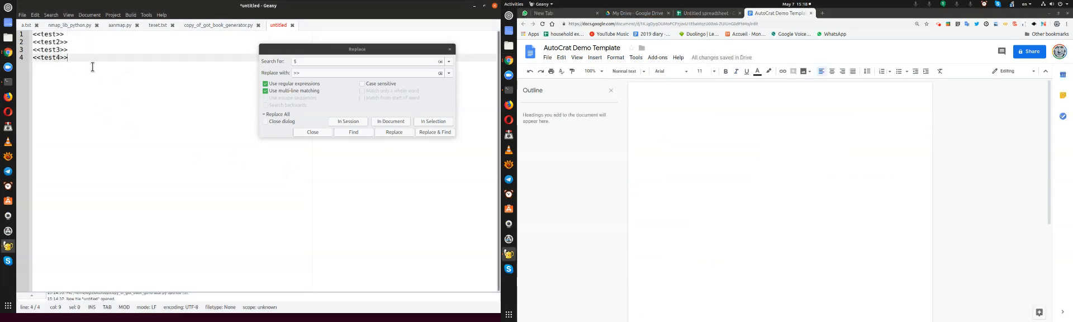
left_click(712, 122)
key("ctrl+v")
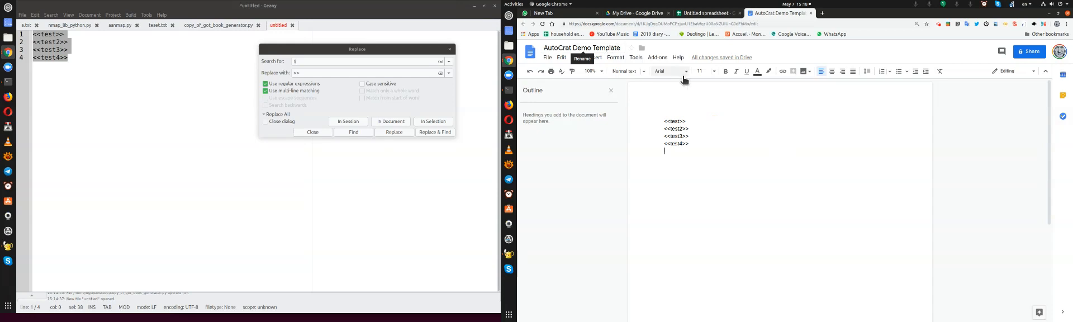
left_click(624, 46)
left_click(791, 140)
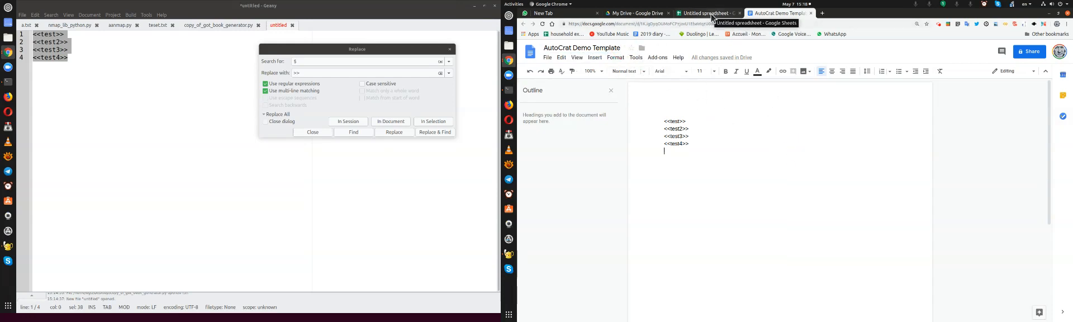
Return to the AutoCrat job in the spreadsheet, continue to mapping source data, and choose Sheet1 as the merge tab
left_click(712, 13)
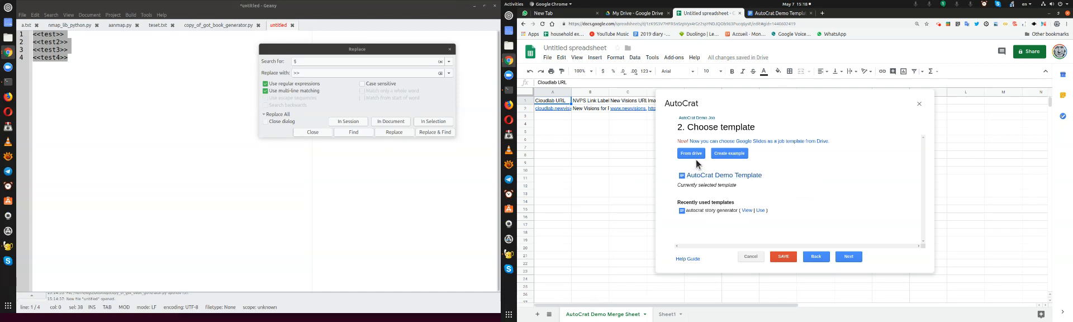
left_click(849, 257)
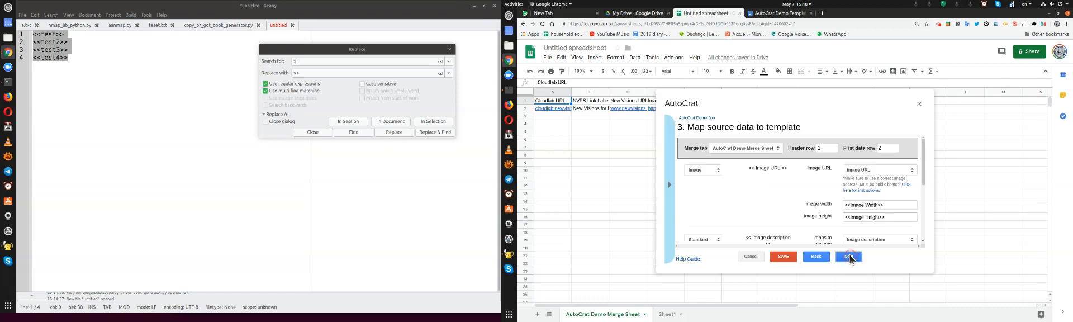
left_click(743, 148)
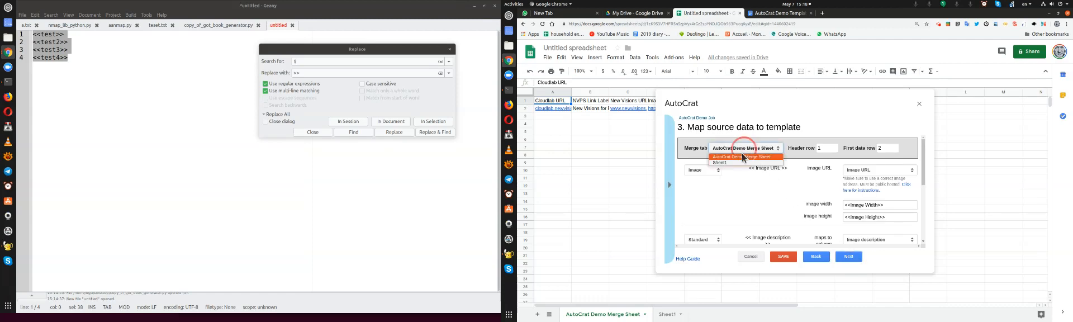
left_click(723, 164)
left_click(667, 314)
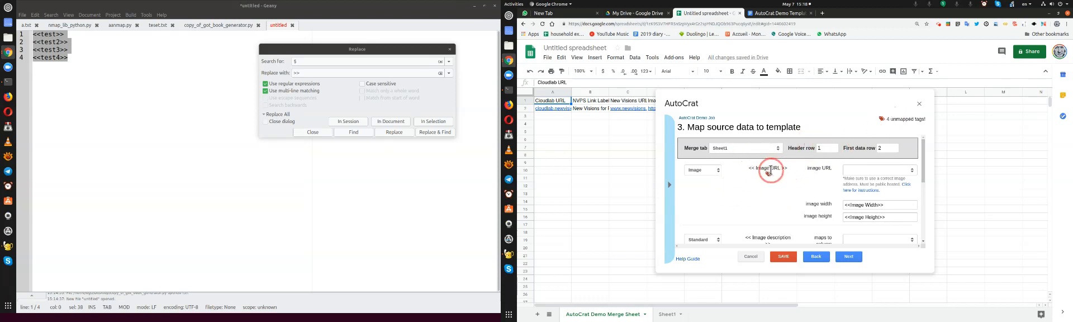
Examine the template tags listed for mapping and compare them with the columns of Sheet1
left_click(702, 170)
left_click(704, 172)
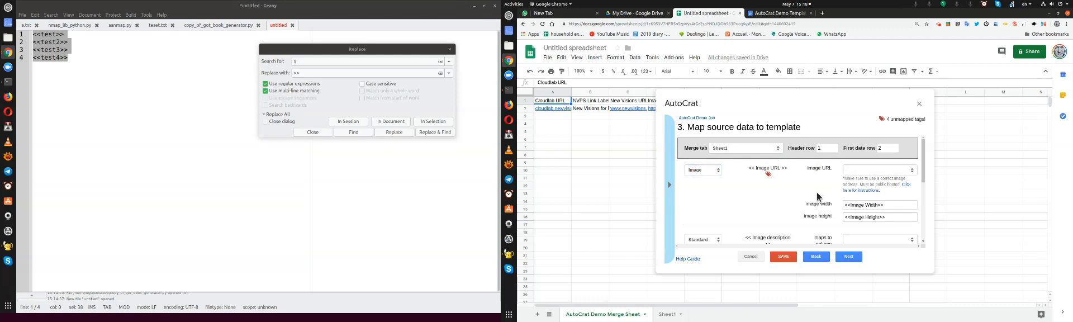
scroll(786, 195, "down", 1)
scroll(805, 194, "up", 1)
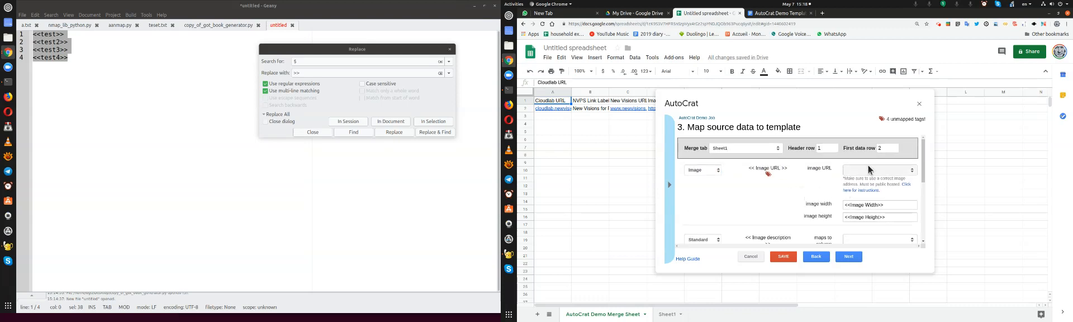
left_click(667, 315)
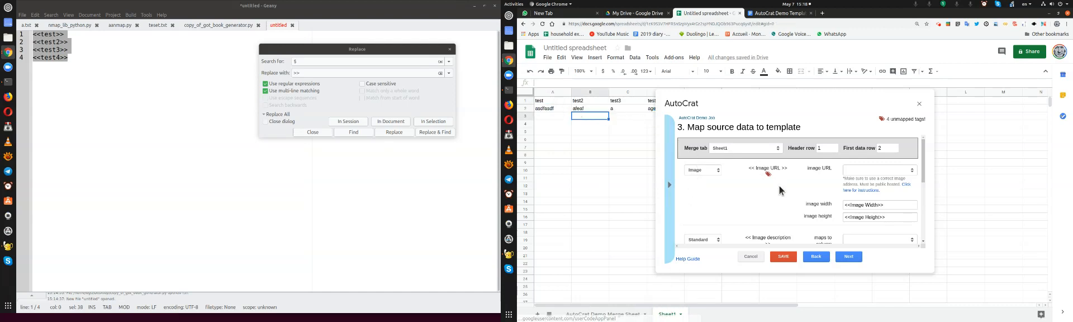
left_click(757, 149)
left_click(757, 149)
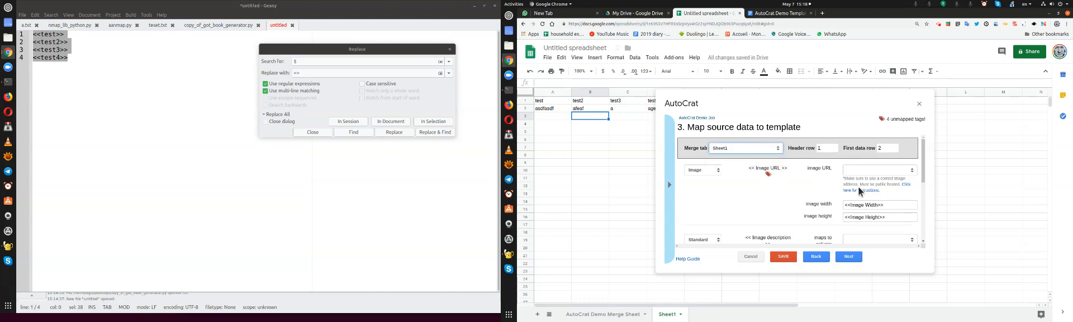
left_click_drag(924, 165, 920, 147)
Cancel the merge job setup and delete AutoCrat Demo Job from the existing jobs
left_click(751, 257)
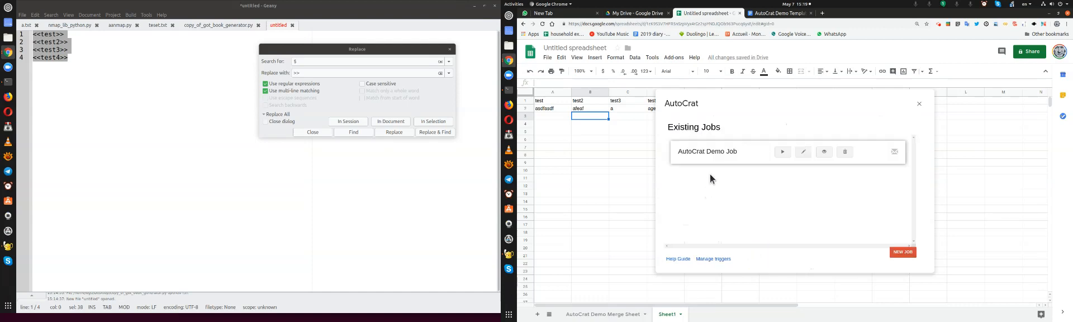
left_click(845, 158)
left_click(902, 180)
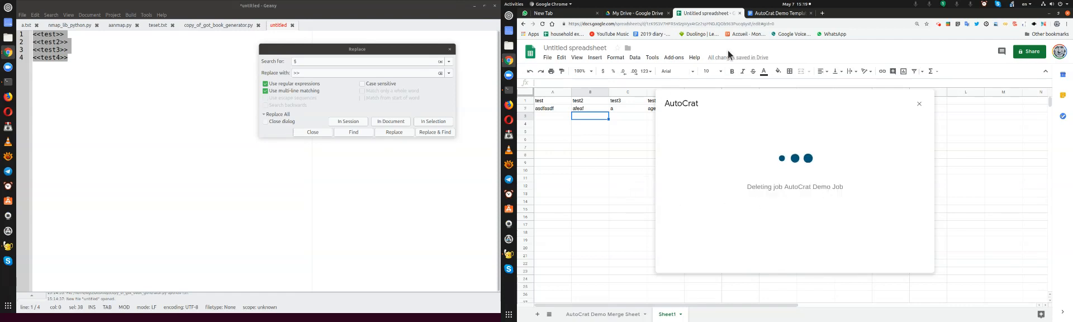
Rename the AutoCrat Demo Template document to "test template" and close the Replace dialog in Geany
left_click(774, 14)
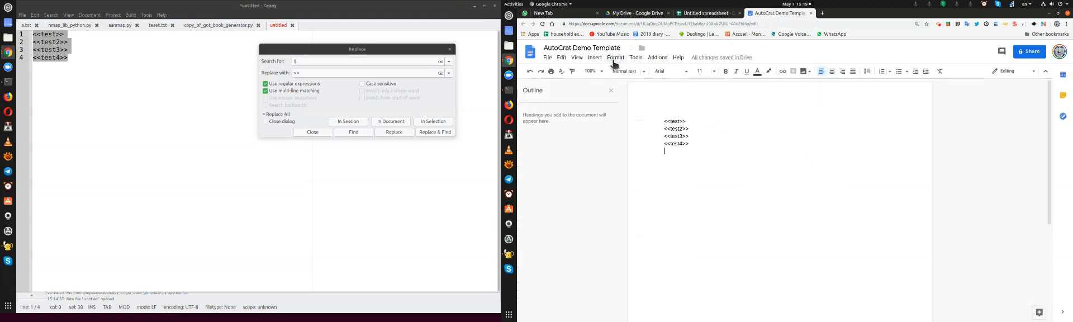
left_click(595, 48)
type("test templ")
type("late")
key("BackSpace")
key("BackSpace")
key("BackSpace")
key("BackSpace")
type("ate")
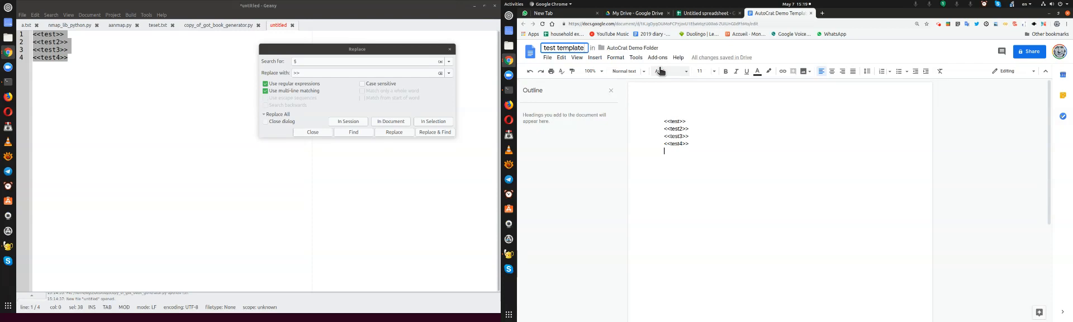
key("Return")
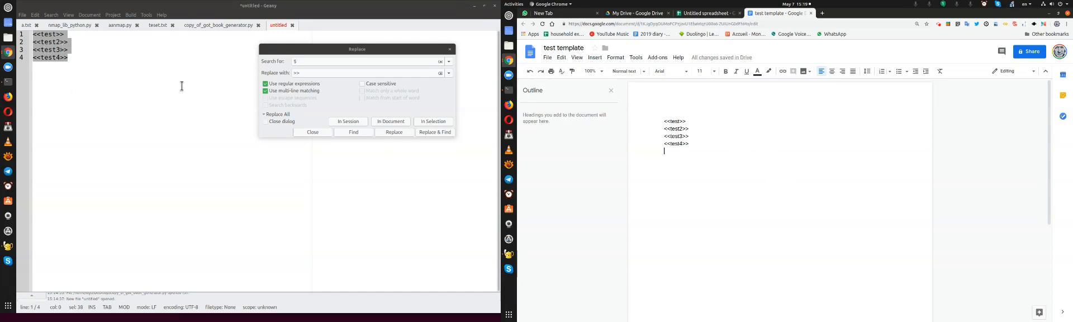
left_click(451, 50)
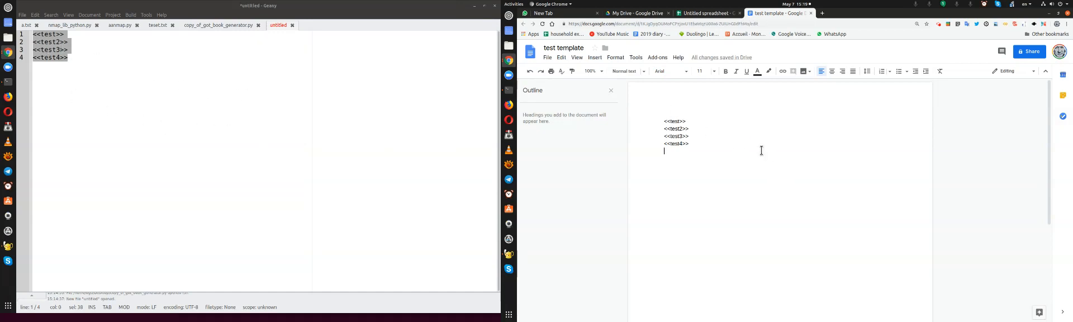
Return to the spreadsheet, relaunch the AutoCrat add-on, and delete the AutoCrat Demo Job listed there
left_click(705, 13)
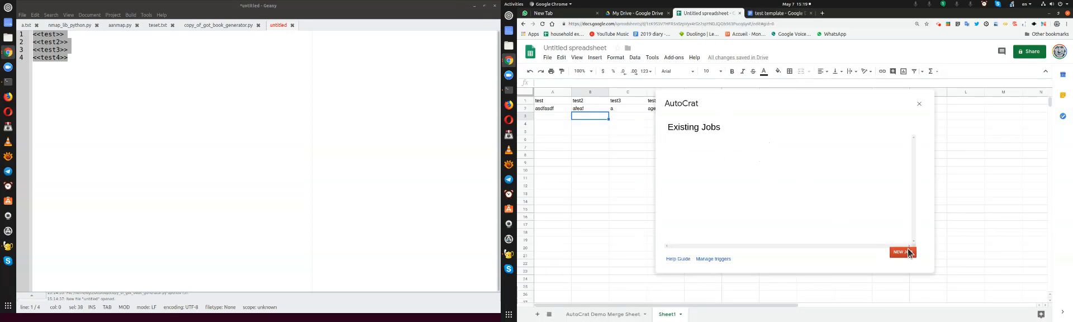
left_click(919, 103)
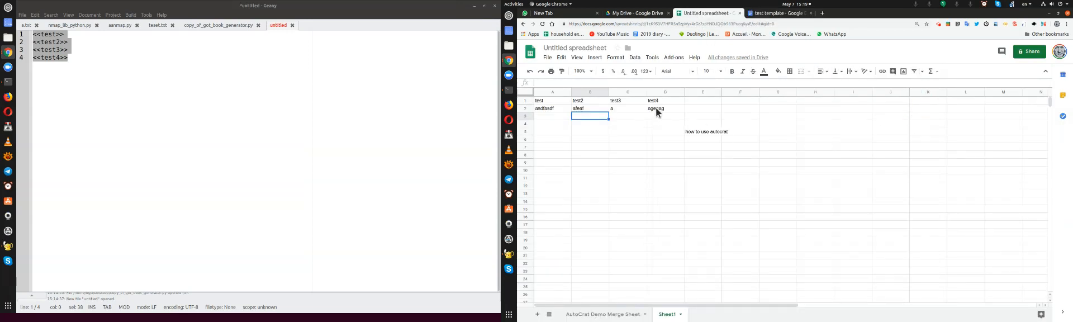
left_click(720, 134)
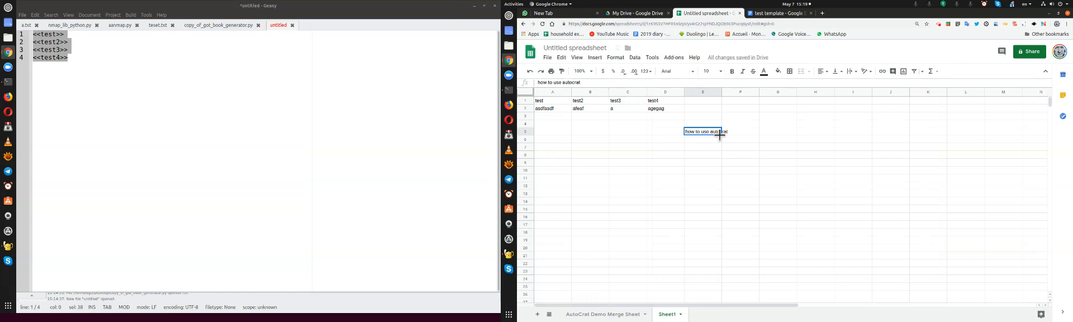
left_click(674, 58)
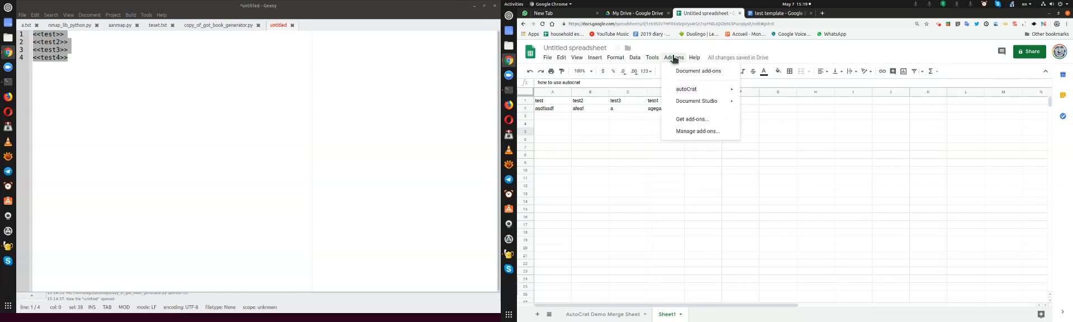
mouse_move(686, 89)
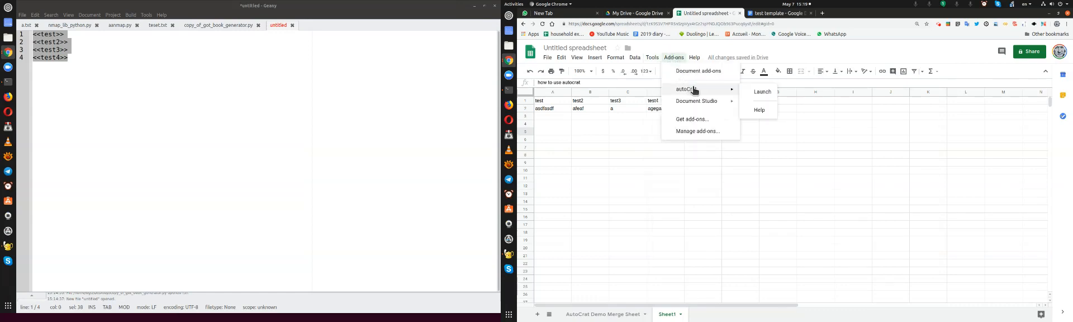
left_click(758, 95)
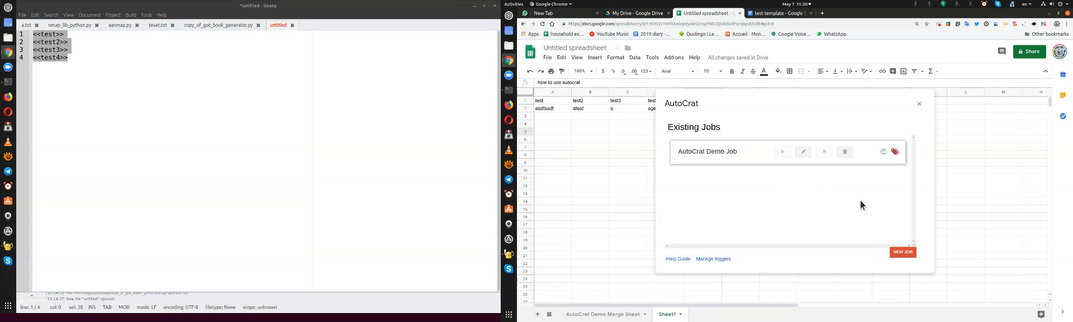
left_click(845, 153)
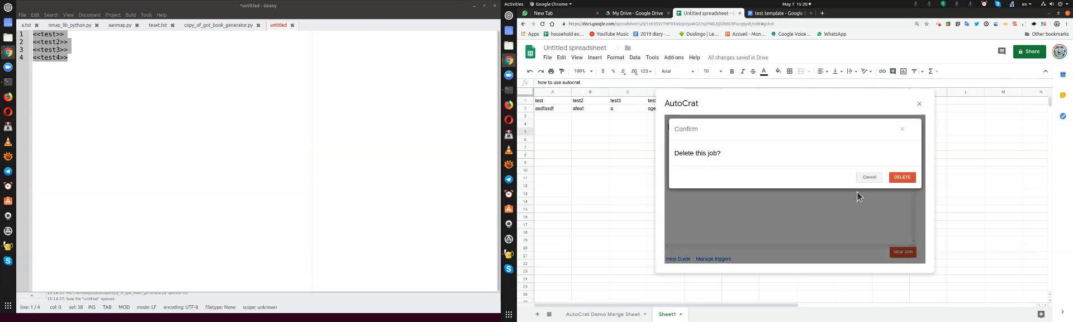
left_click(894, 177)
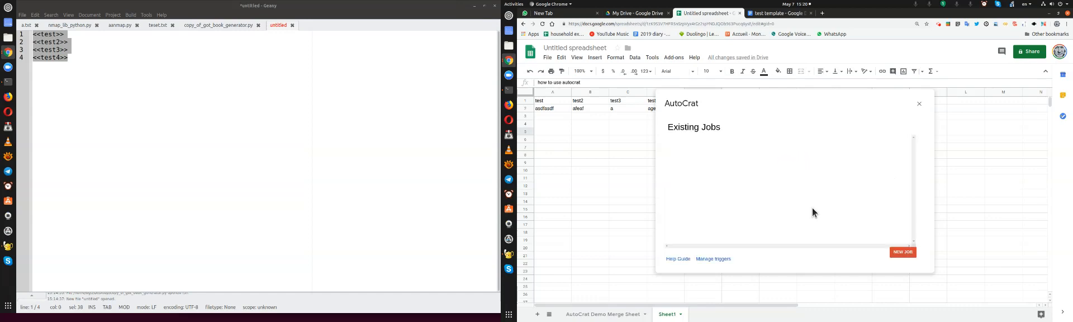
Create a new merge job named "autocrat demo" and proceed to choosing a template
left_click(897, 251)
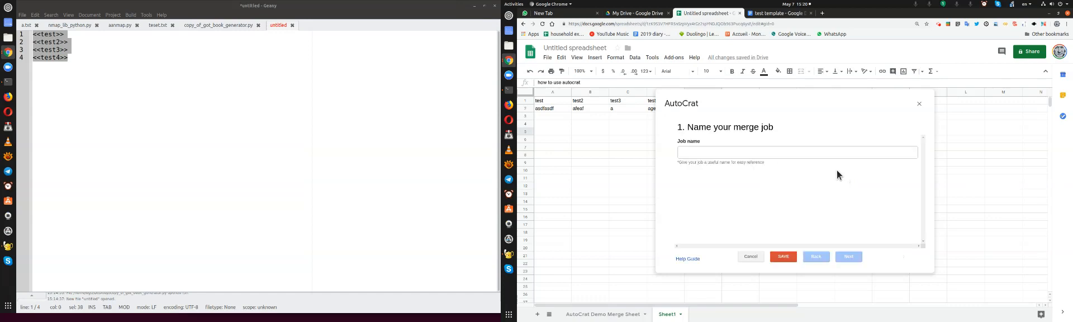
left_click(761, 153)
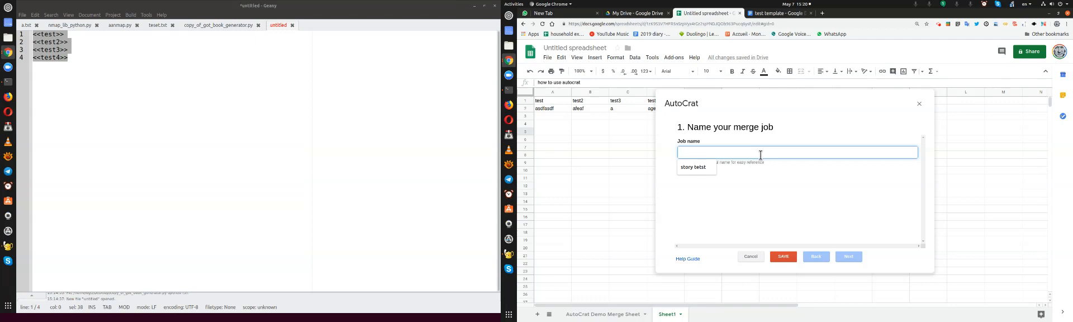
type("autocar")
type("t demo")
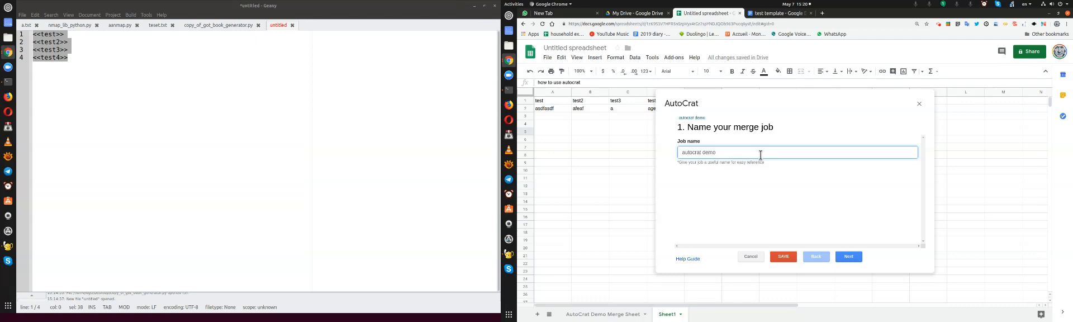
left_click(845, 256)
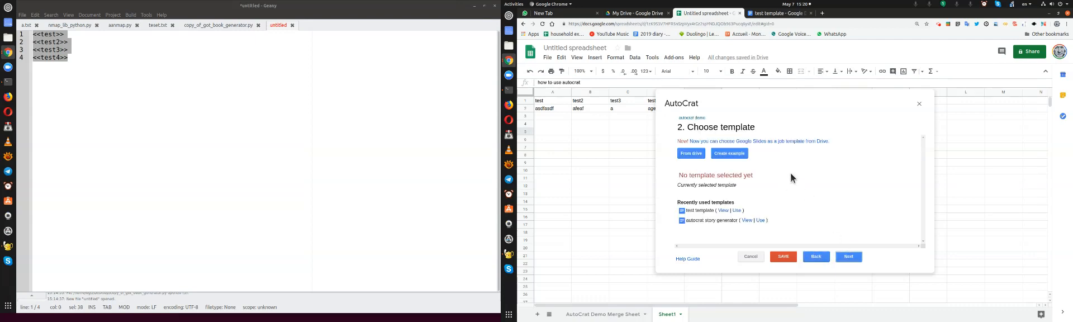
Choose test template from Drive as the job's template and continue to mapping source data
left_click(692, 153)
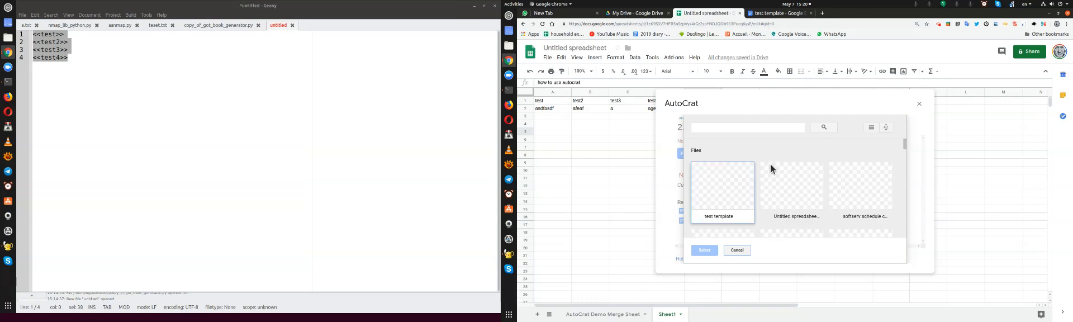
left_click(736, 187)
left_click(704, 250)
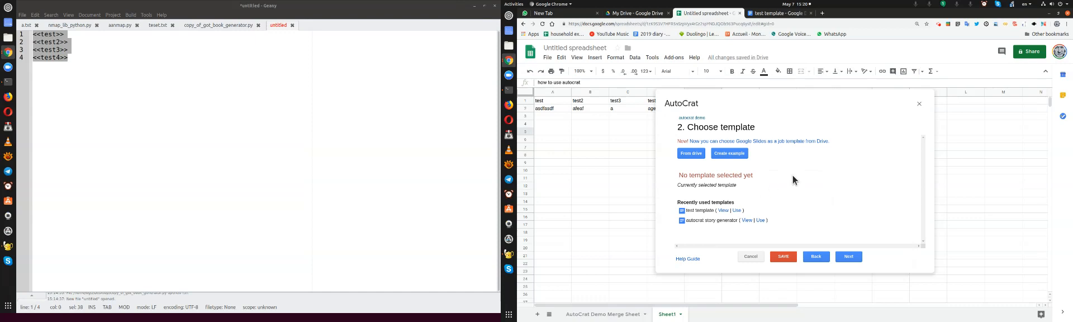
left_click(849, 258)
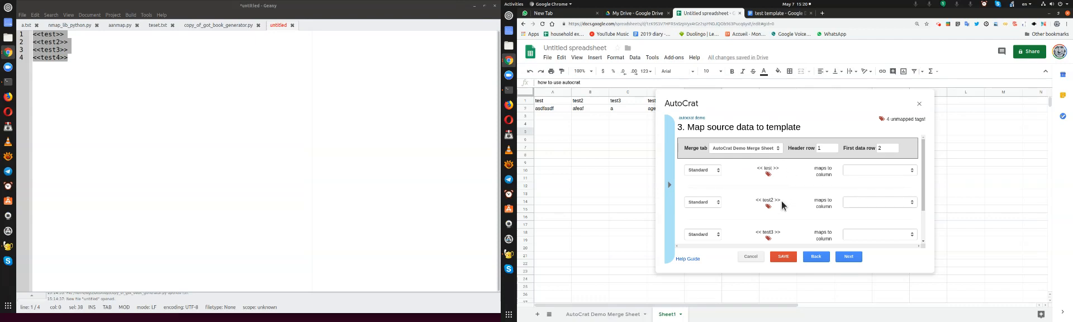
Check which columns the <<test>> tag can be mapped to, go back to the template choice, and close AutoCrat
scroll(783, 206, "down", 2)
scroll(792, 194, "up", 2)
left_click(866, 170)
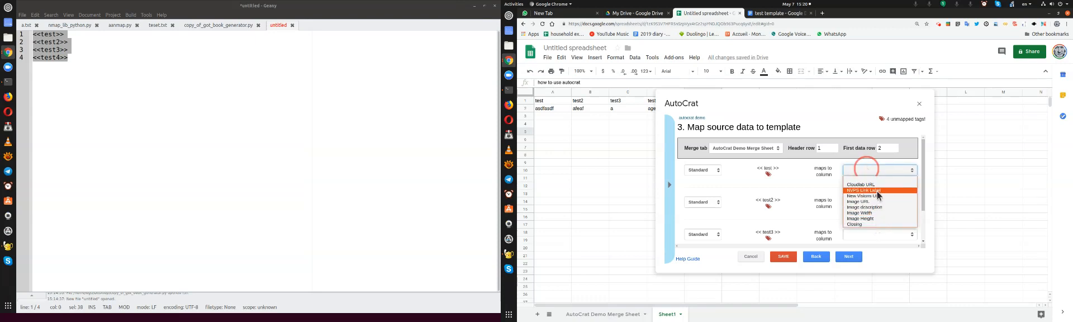
left_click(799, 181)
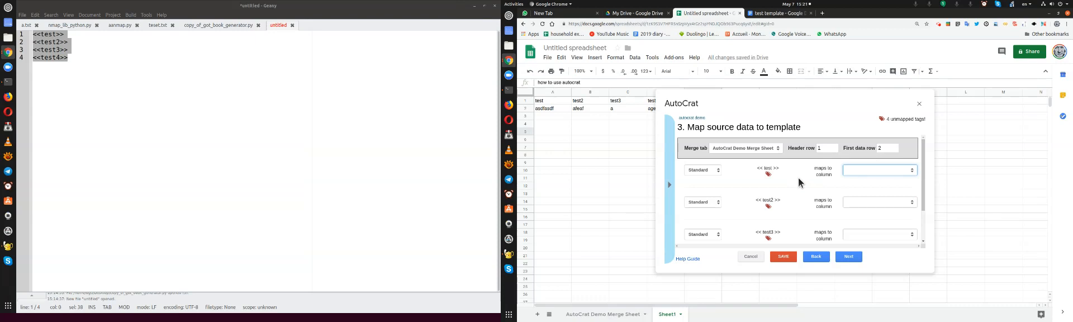
left_click(854, 169)
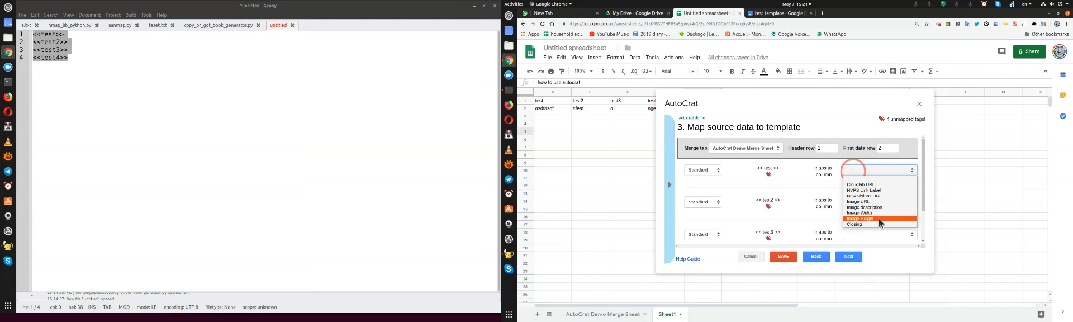
left_click(793, 178)
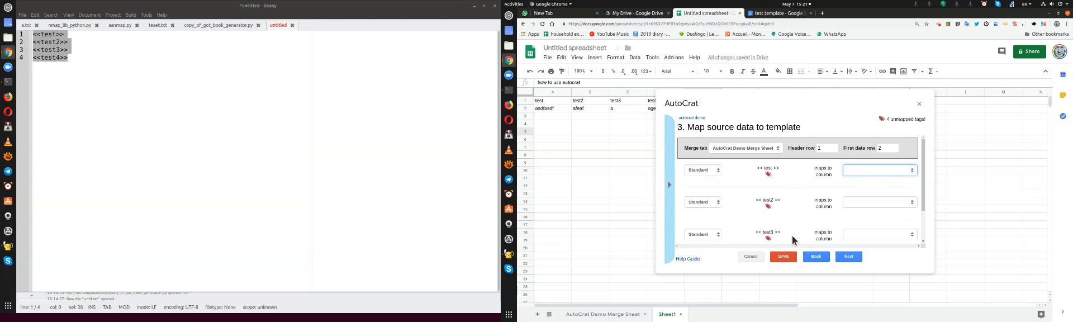
left_click(816, 257)
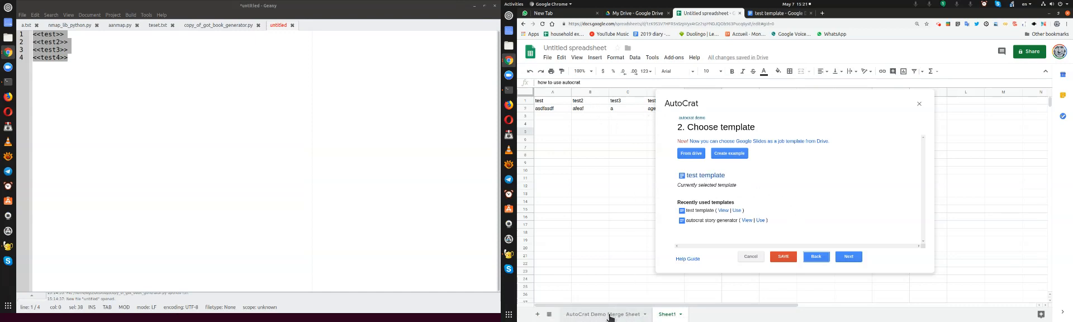
left_click(920, 105)
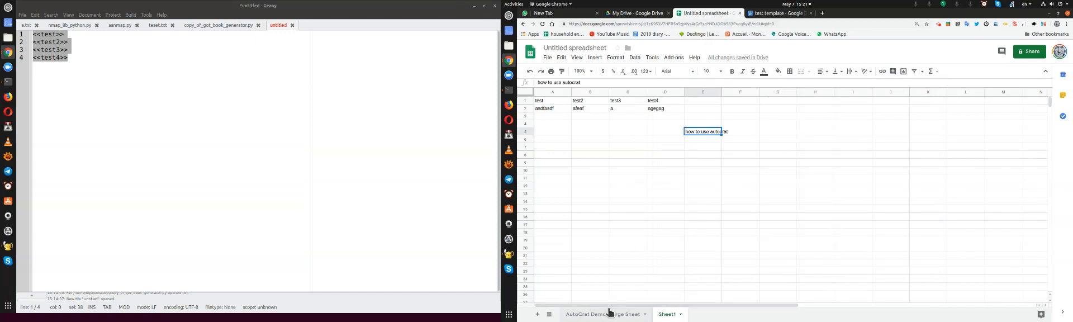
Paste the copied tags <<test>> to <<test4>> into column A of Sheet1, starting at cell A1
left_click(544, 102)
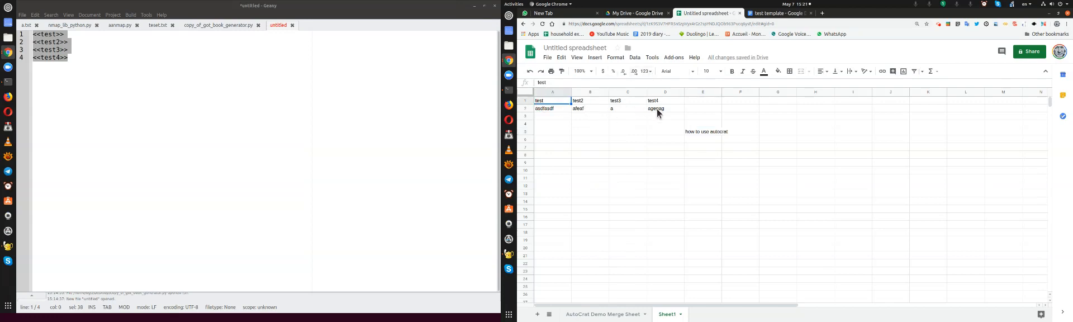
left_click(660, 114, "shift")
type("<<test>> <<test2>> <<test3>> <<test4>>")
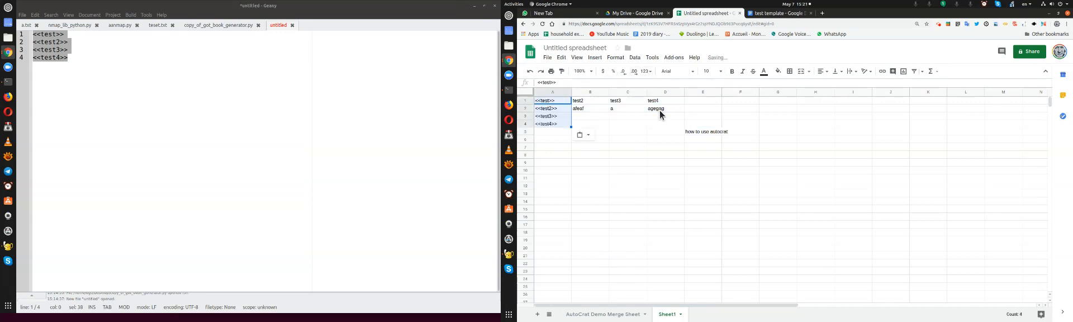
Open Google Drive (drive.google.com) in a new browser window and create a blank Google Sheets spreadsheet
key("ctrl+n")
type("drive.google.com")
key("Return")
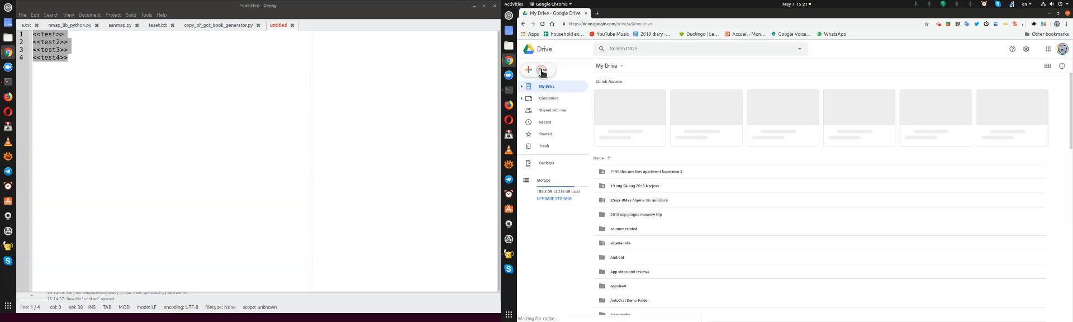
left_click(542, 71)
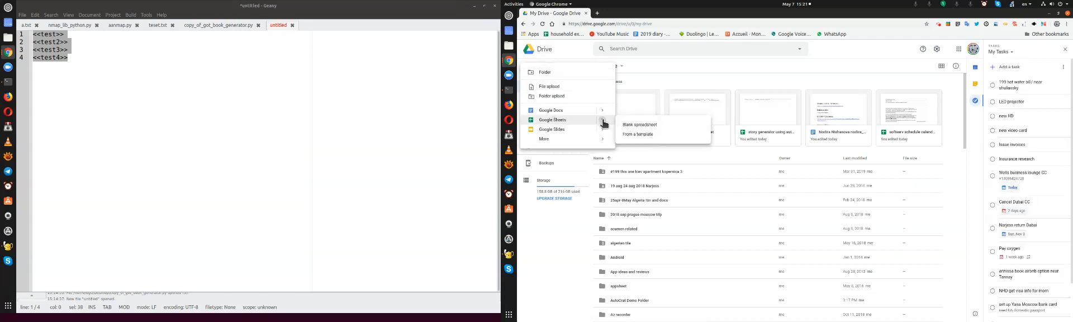
left_click(633, 124)
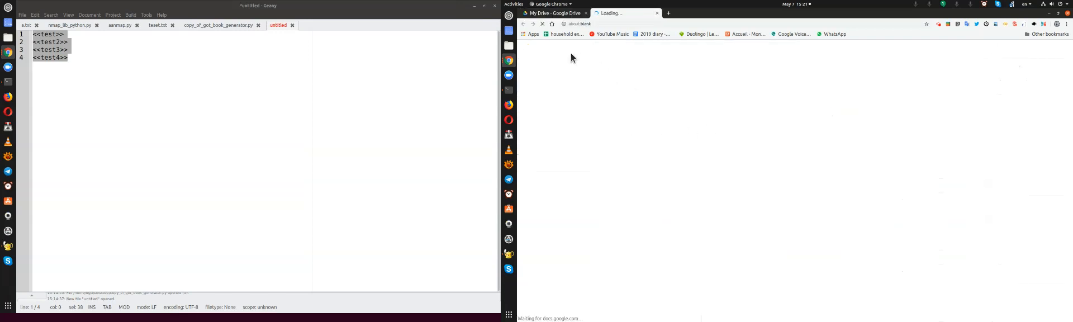
Close the browser window holding the old spreadsheet and keep the new blank spreadsheet open
left_click(509, 58)
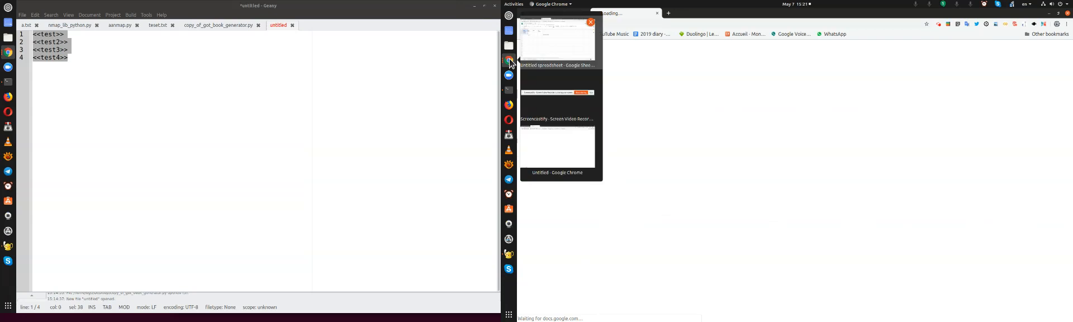
left_click(570, 153)
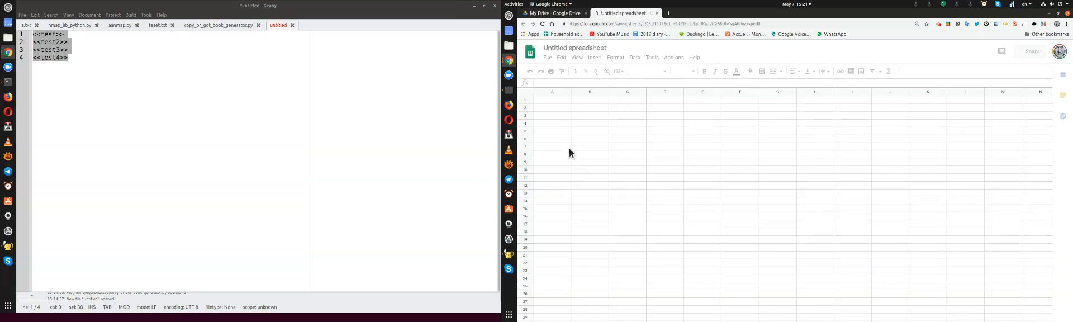
left_click(509, 62)
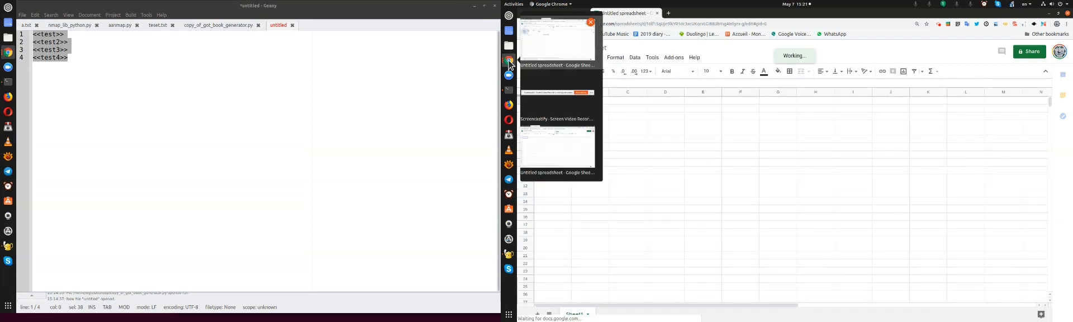
left_click(591, 23)
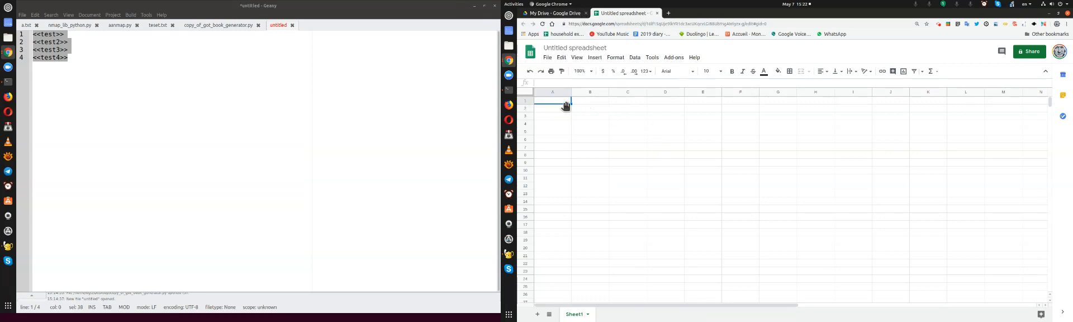
type("<<test>> <<test2>> <<test3>> <<test4>>")
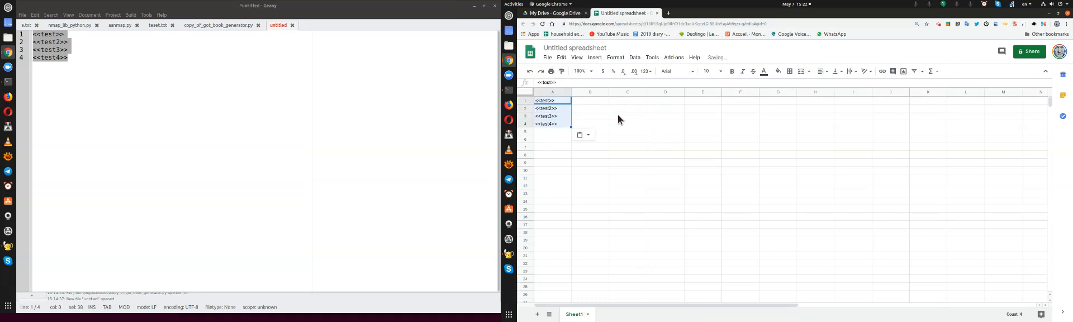
left_click(581, 100)
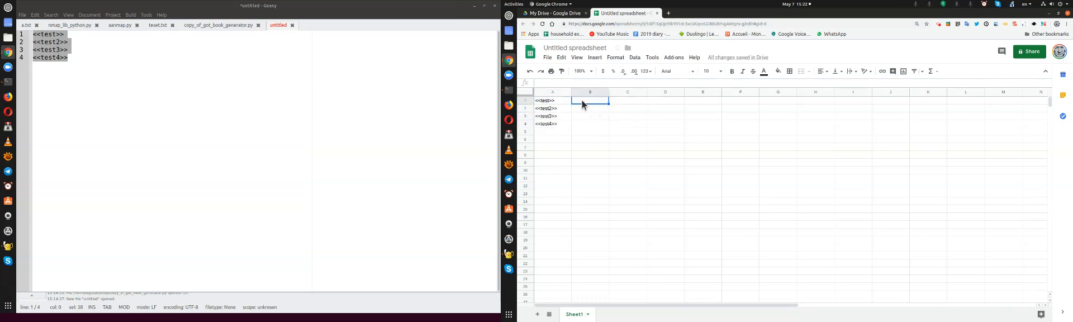
left_click(570, 110)
left_click_drag(570, 111, 584, 100)
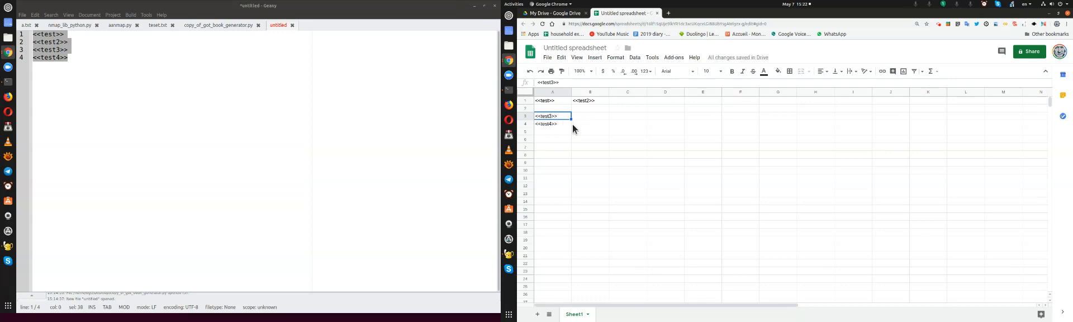
left_click_drag(551, 100, 591, 126)
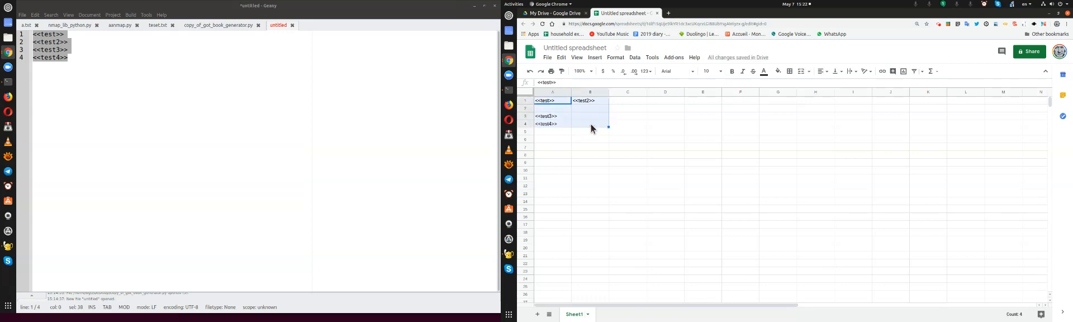
key("Delete")
Enter the column headers test, test2, test3 and test4 in cells A1 to D1
type("test")
key("Tab")
type("tese")
type("2")
key("Return")
type("tes")
key("Escape")
key("Right")
key("Up")
key("Right")
type("test")
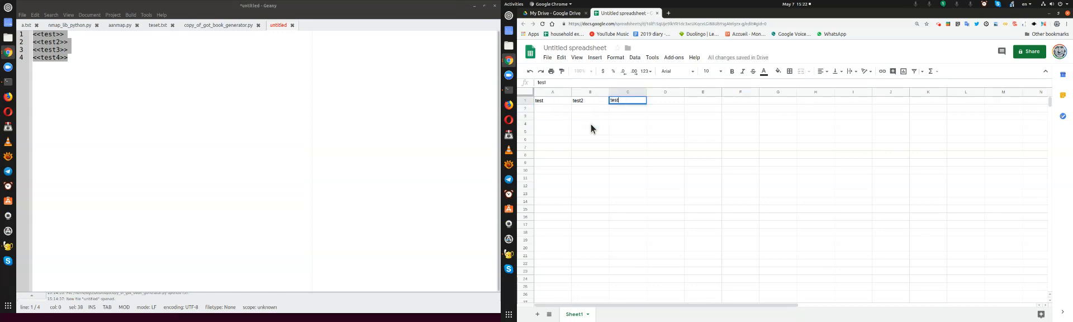
key("Right")
key("Left")
key("F2")
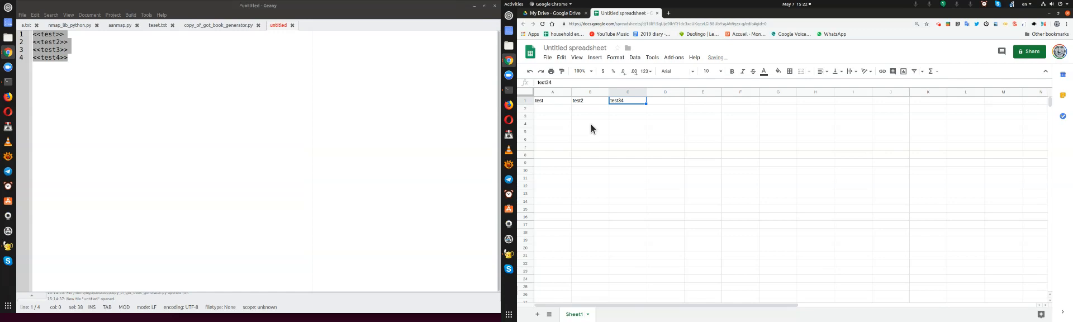
key("BackSpace")
key("Tab")
type("test4")
key("Return")
Fill cells A2 to D2 with the sample data asfa, agaset, age and agab
key("Left")
key("Left")
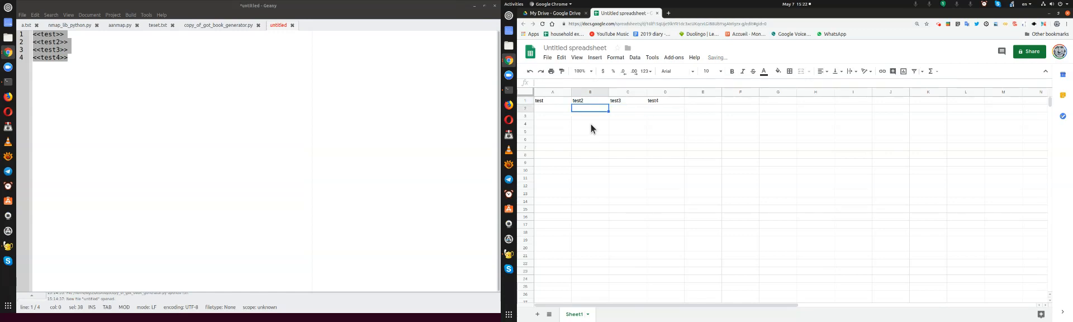
type("asfa")
key("Tab")
type("agaset")
key("Tab")
type("age")
key("Tab")
type("agab")
key("Return")
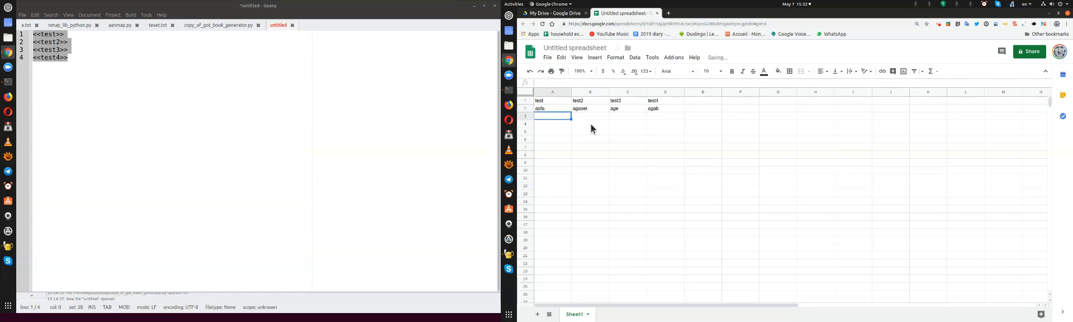
Launch the AutoCrat add-on in the new spreadsheet
left_click(692, 114)
left_click(675, 58)
mouse_move(727, 89)
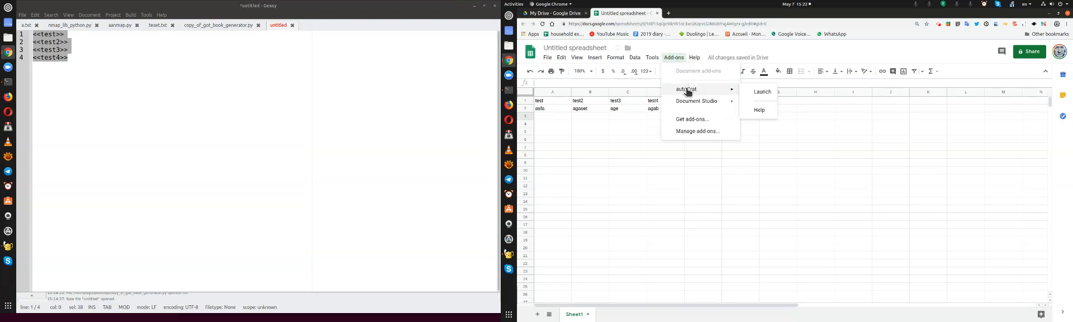
left_click(764, 86)
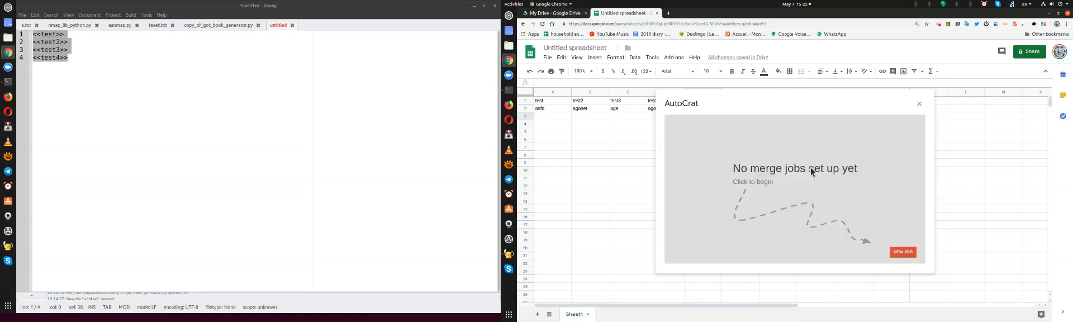
Create a new merge job named "asefasfgafaegasgaeg" using the recently used test template, and continue to the source data mapping
left_click(893, 254)
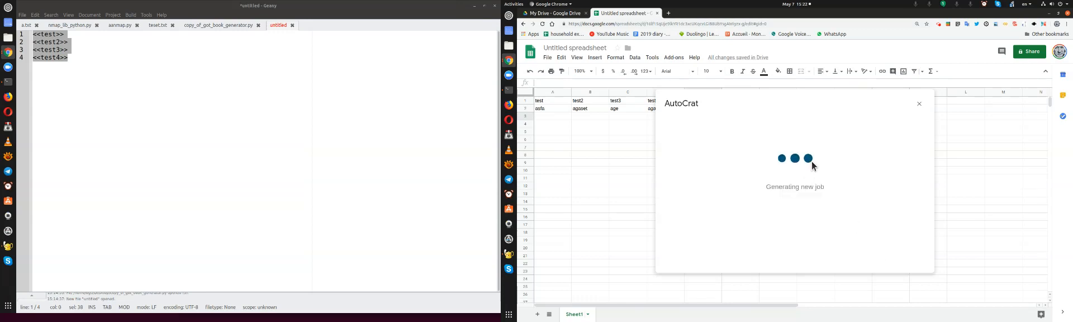
left_click(744, 153)
type("asefasfgafaegasgaeg")
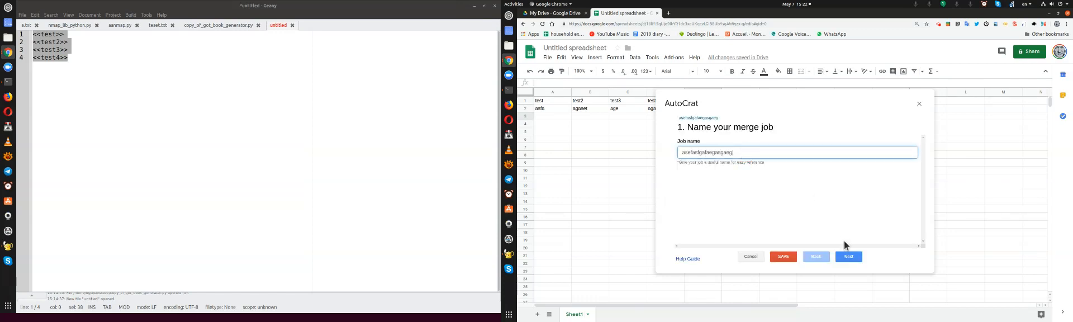
left_click(849, 257)
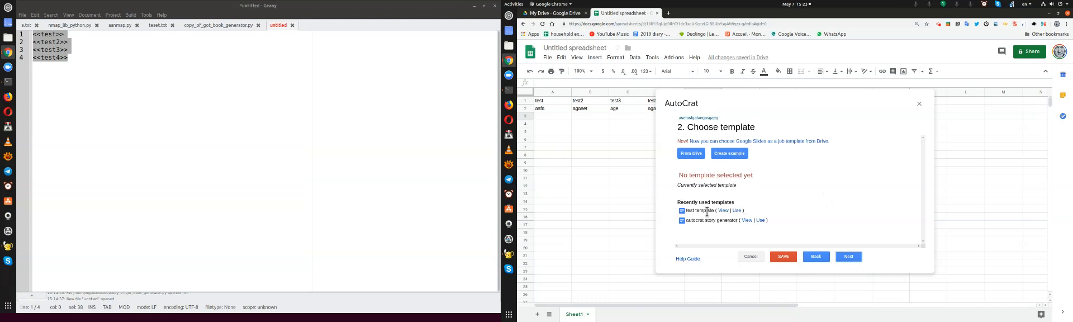
left_click(736, 211)
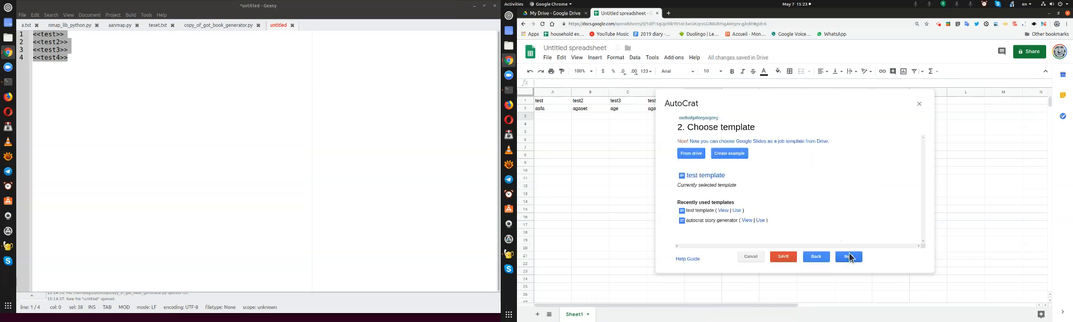
left_click(849, 256)
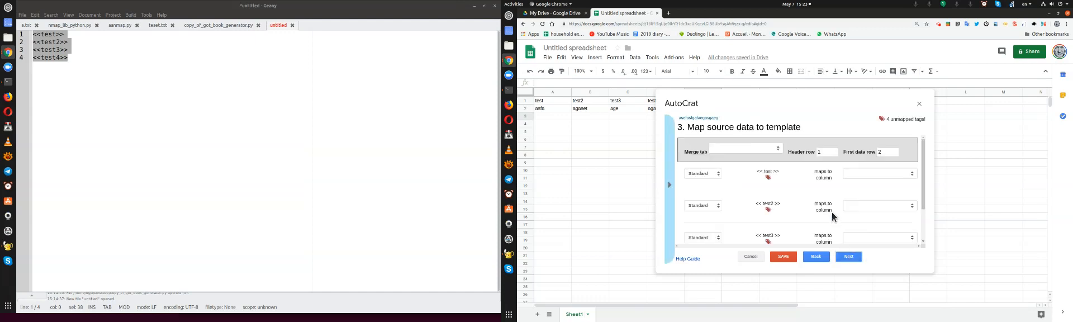
Set the merge tab to Sheet1 to map the template tags to its columns, and continue to the file settings
left_click(856, 173)
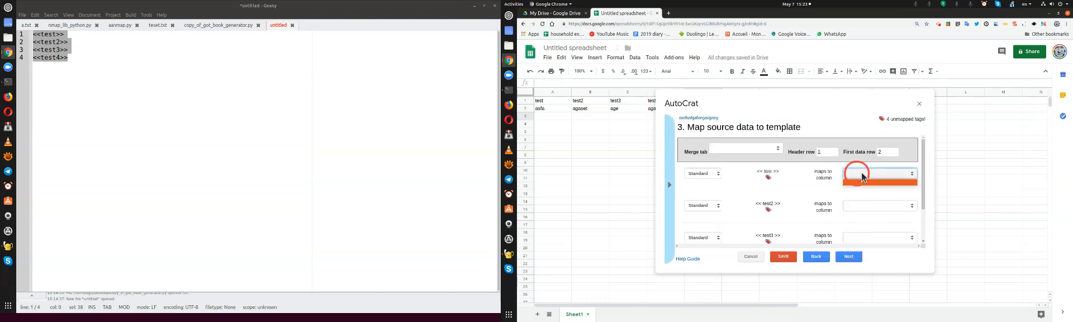
left_click(852, 175)
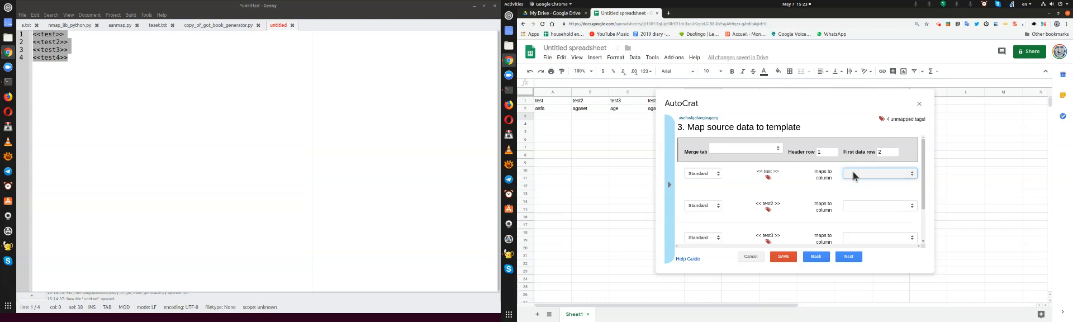
left_click(706, 177)
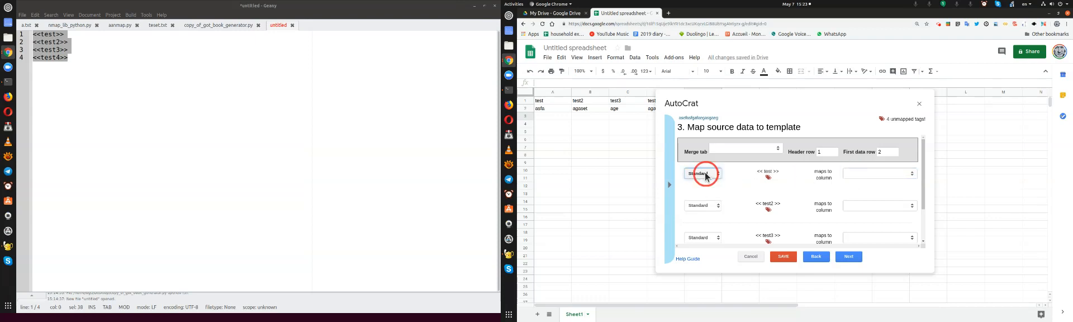
left_click(743, 149)
left_click(724, 162)
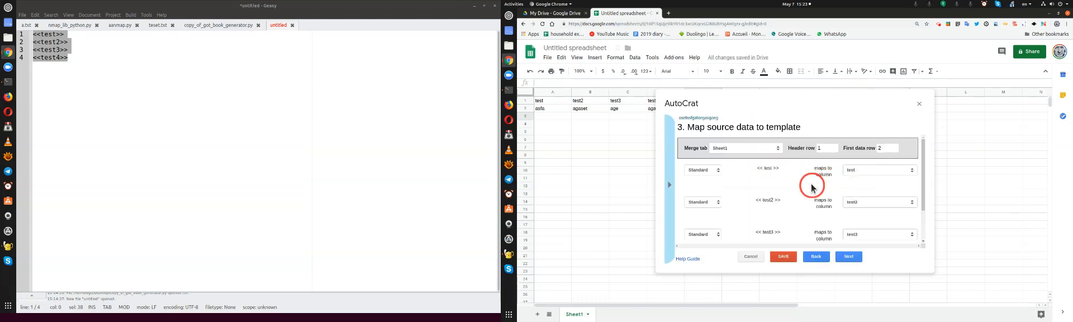
scroll(812, 187, "down", 2)
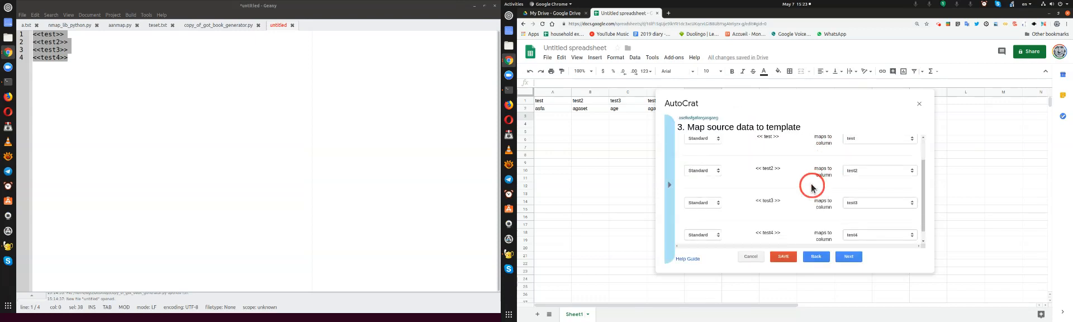
left_click(849, 256)
Set the output file name to "test ouptp" and continue to the destination folder choice
left_click(719, 150)
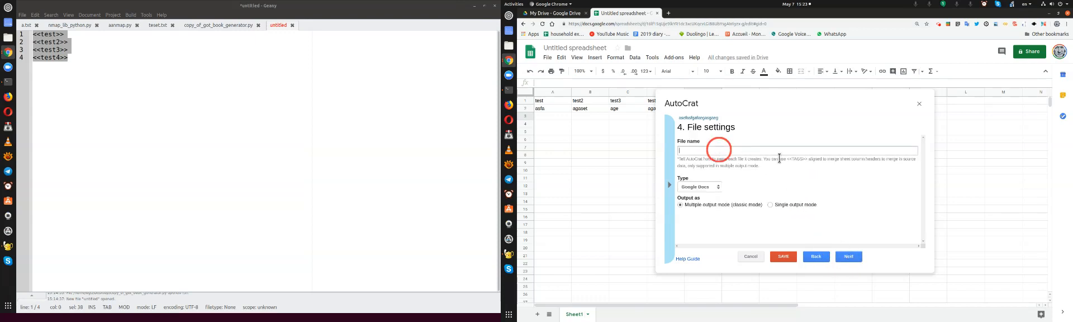
type("test oup")
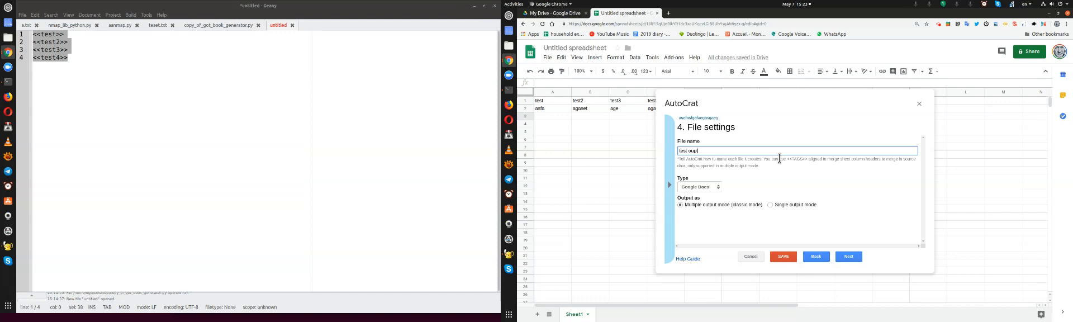
type("tput of autocrat")
left_click(811, 193)
left_click(849, 258)
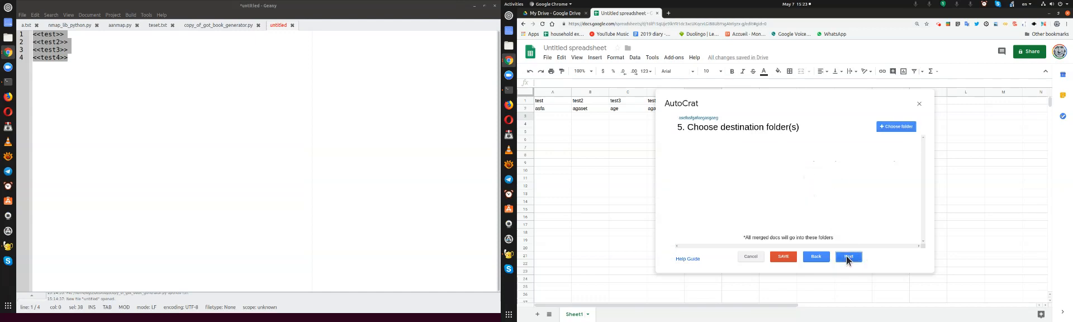
Choose AutoCrat Demo Folder as the destination for the merged documents and continue
left_click(893, 128)
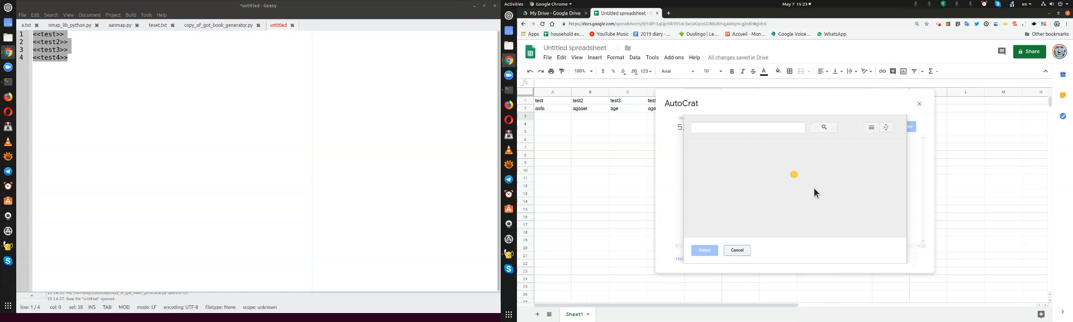
left_click(739, 170)
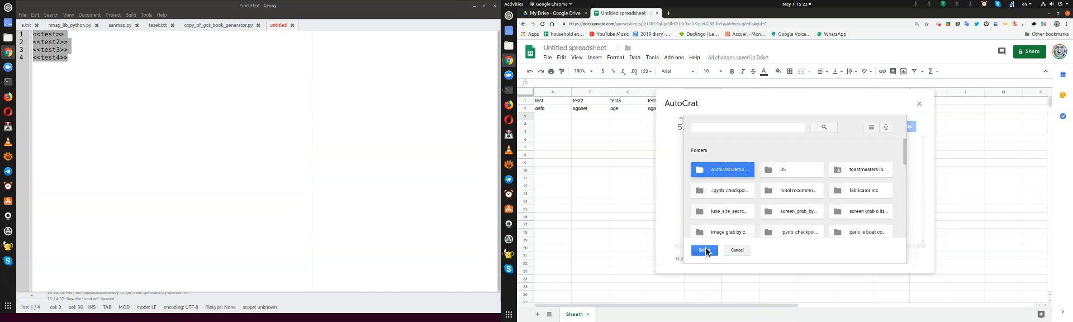
left_click(706, 251)
left_click(849, 257)
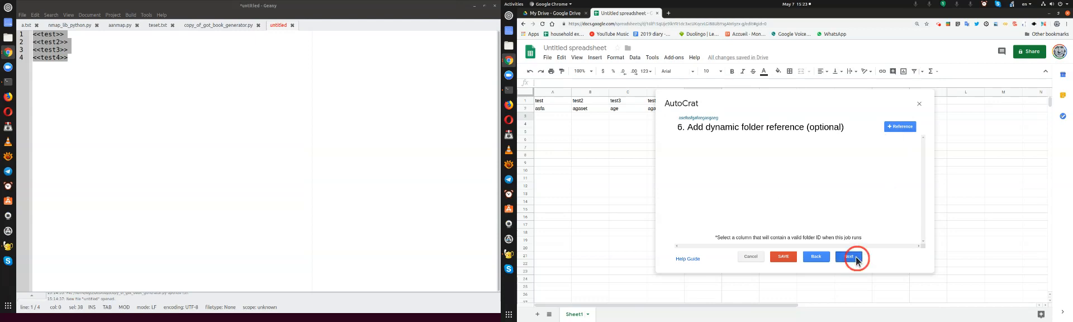
Skip the optional dynamic folder reference and the following settings, and continue past document sharing with Share doc left at No
left_click(857, 256)
left_click(848, 257)
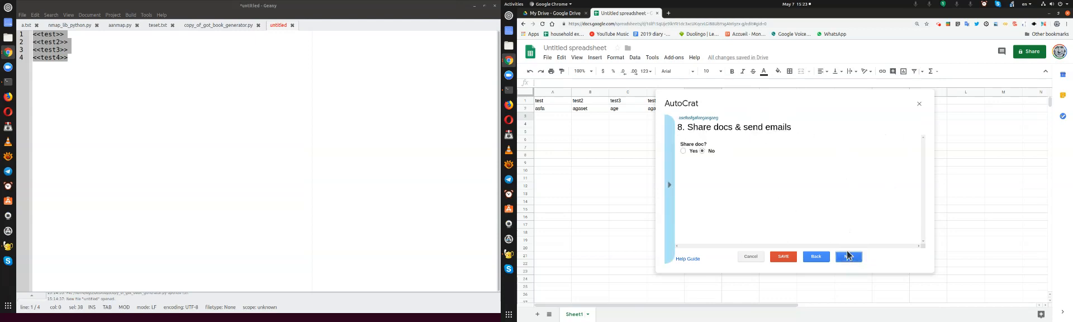
left_click(849, 257)
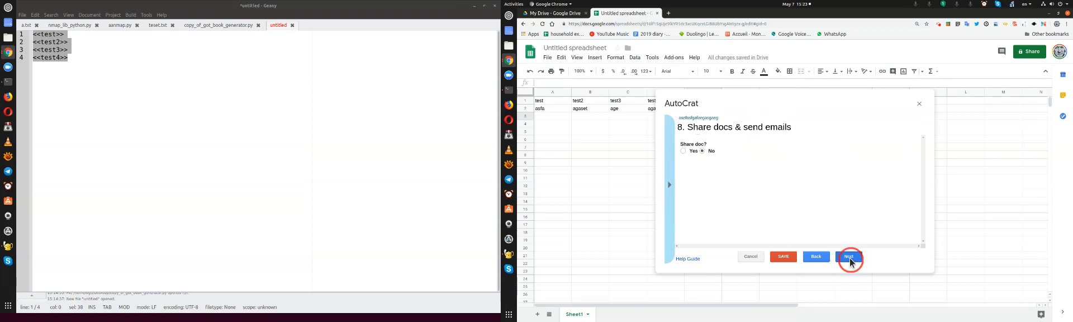
Save the finished merge job and run it on the spreadsheet's data row, closing AutoCrat when the merge ends
left_click(832, 256)
left_click(849, 256)
left_click(814, 256)
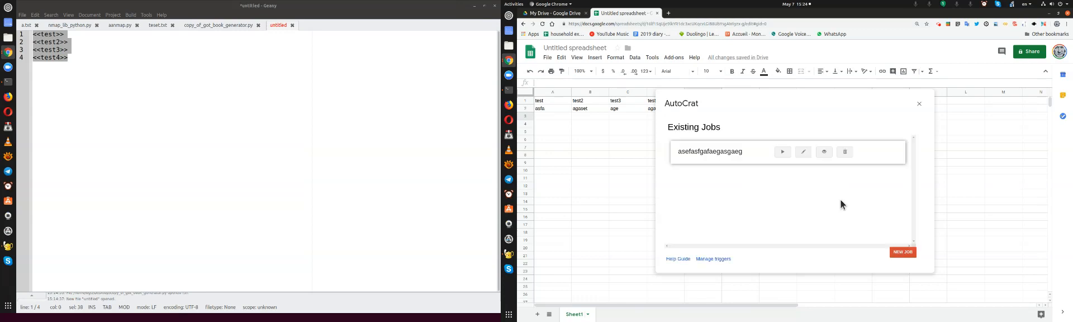
left_click(782, 152)
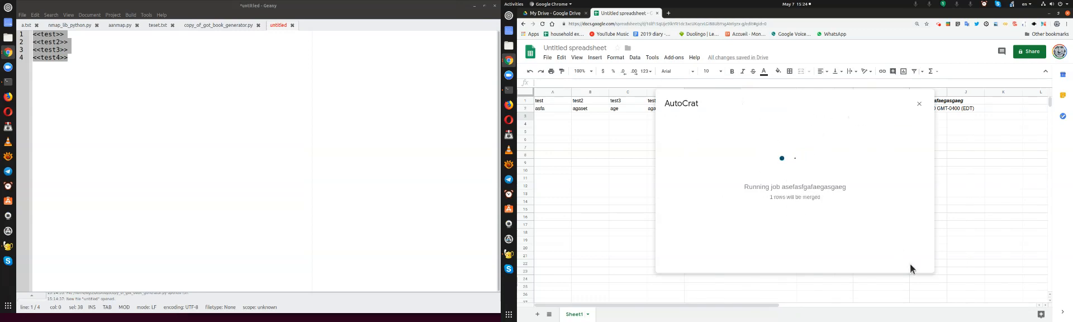
left_click_drag(847, 94, 834, 137)
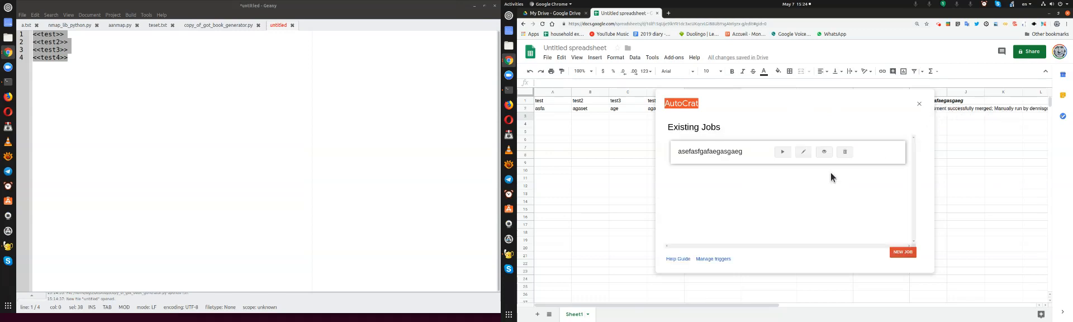
left_click(919, 104)
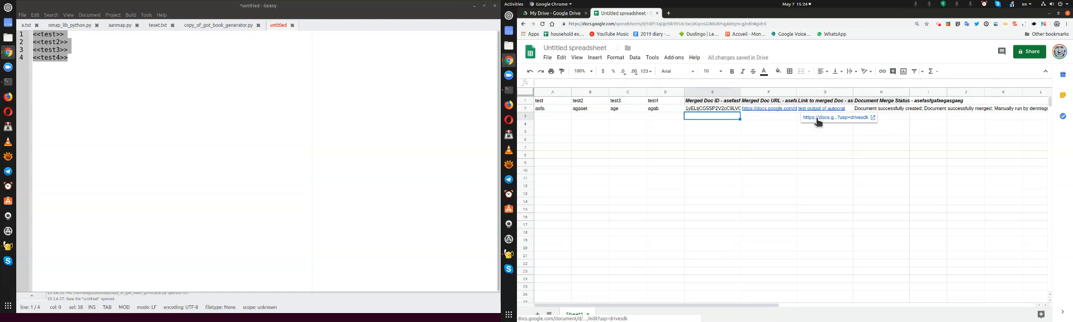
Open the merged document from its link in row 2 and compare its text with the spreadsheet values
left_click(817, 118)
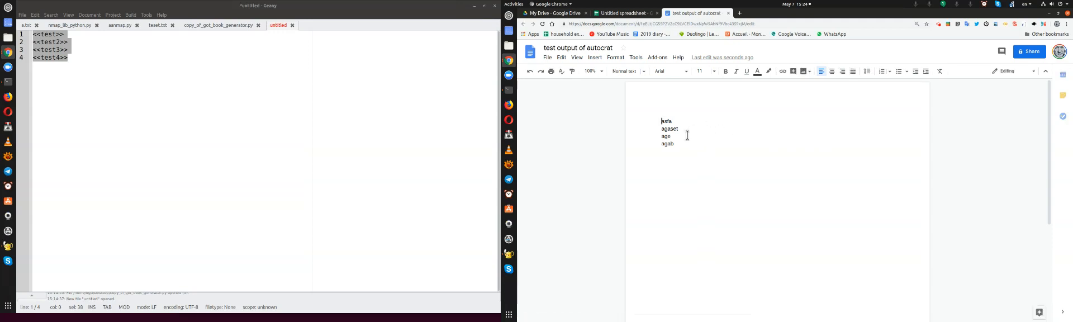
left_click(631, 14)
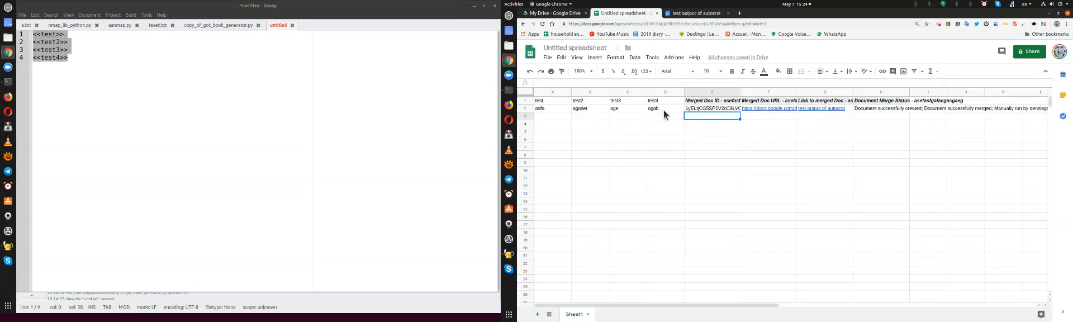
left_click(694, 13)
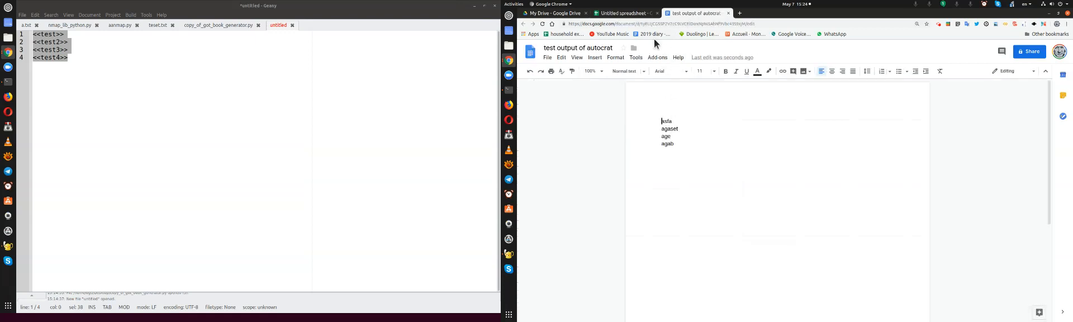
left_click(630, 13)
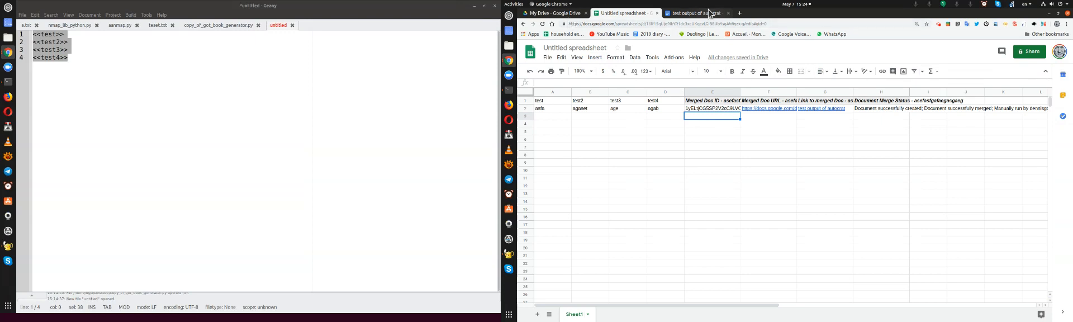
left_click(557, 13)
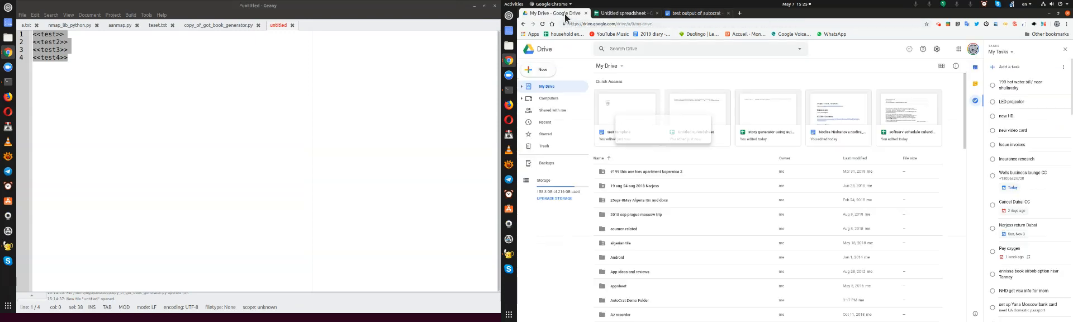
left_click(547, 121)
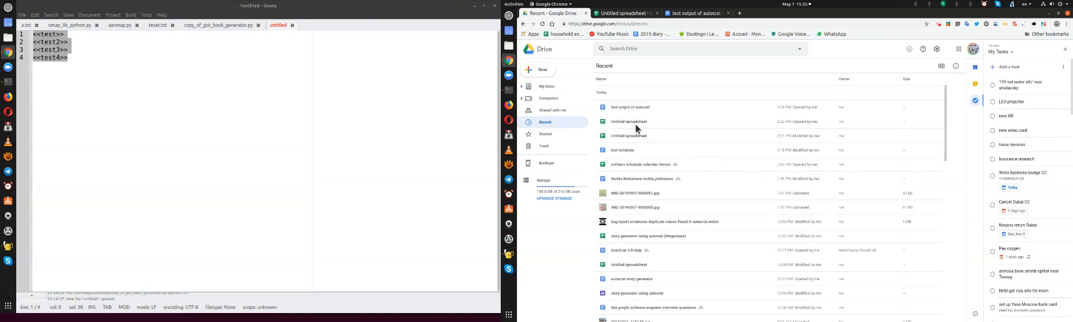
left_click(631, 120)
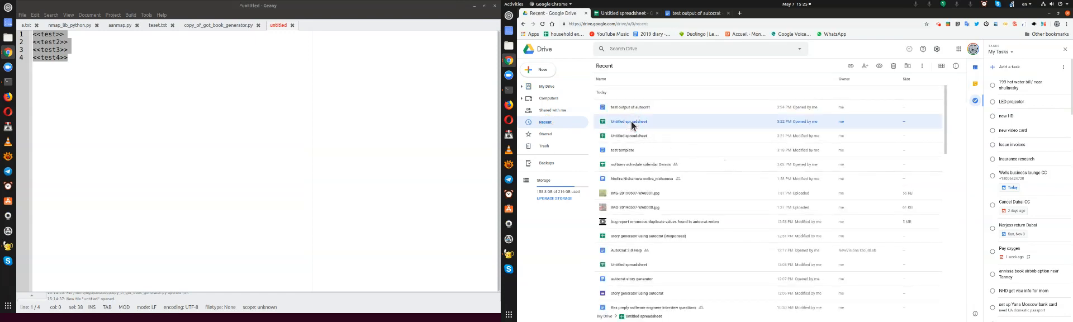
right_click(632, 123)
mouse_move(657, 142)
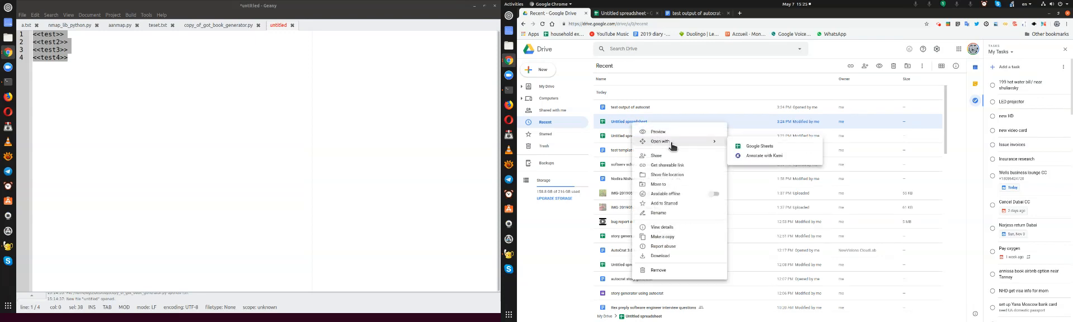
left_click(754, 148)
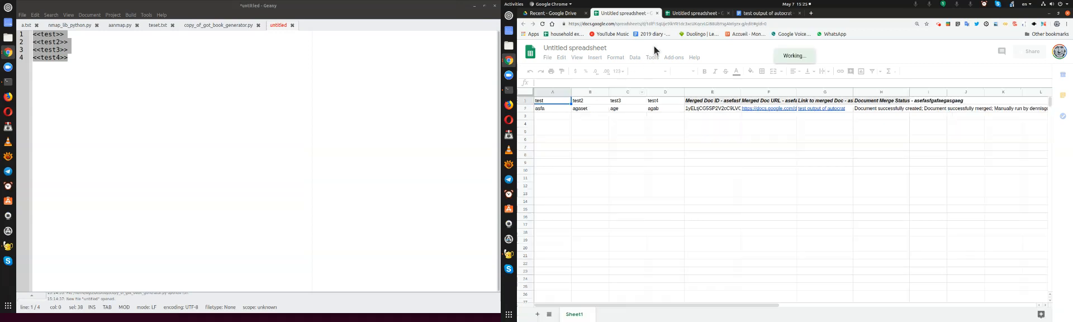
left_click(687, 14)
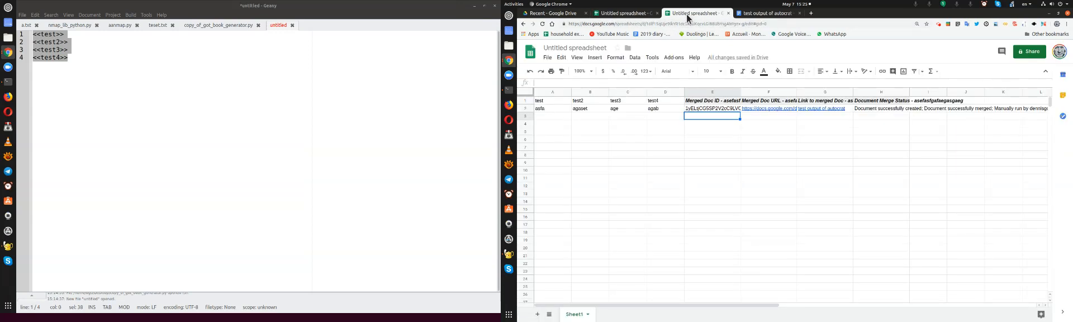
left_click(640, 16)
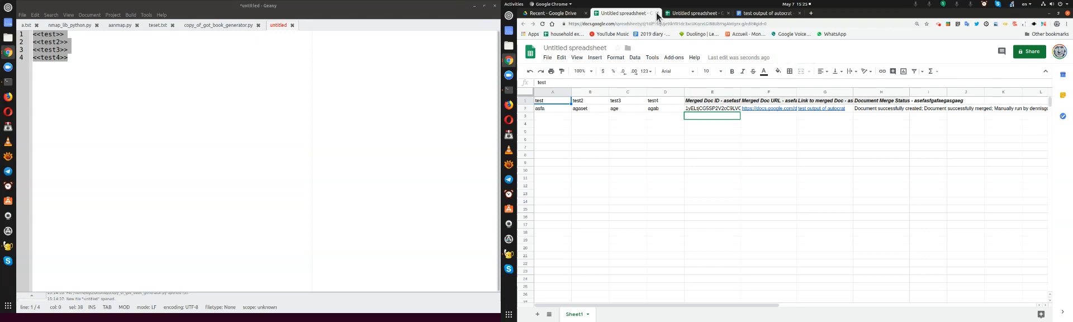
left_click(658, 13)
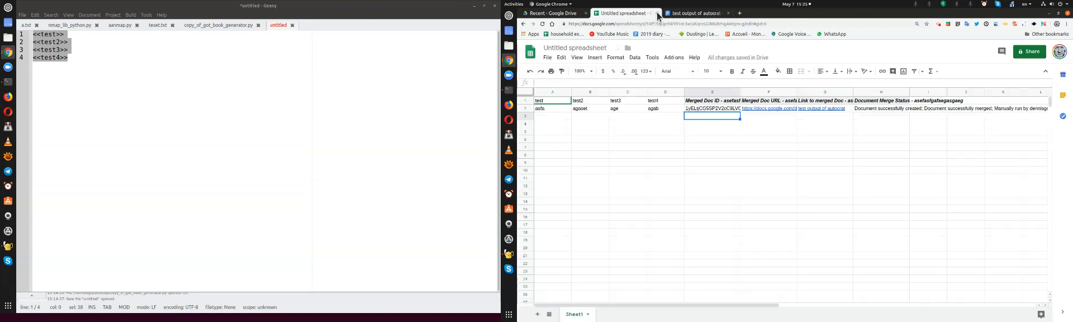
Open the "test template" document in Google Docs from the recent files in Google Drive
left_click(692, 16)
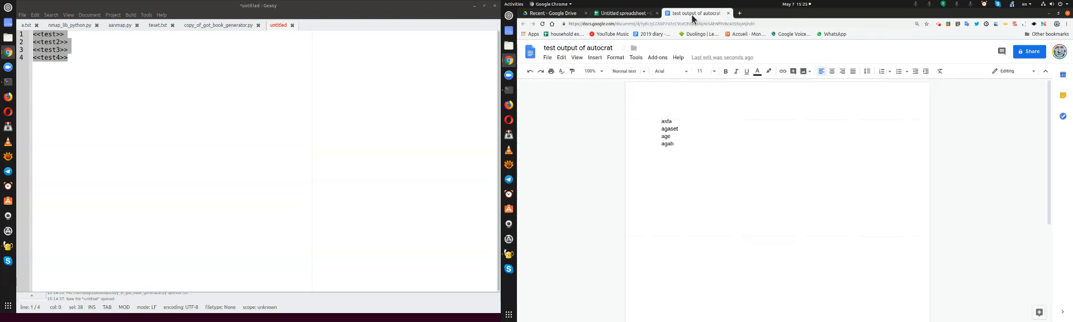
left_click(626, 16)
left_click(569, 17)
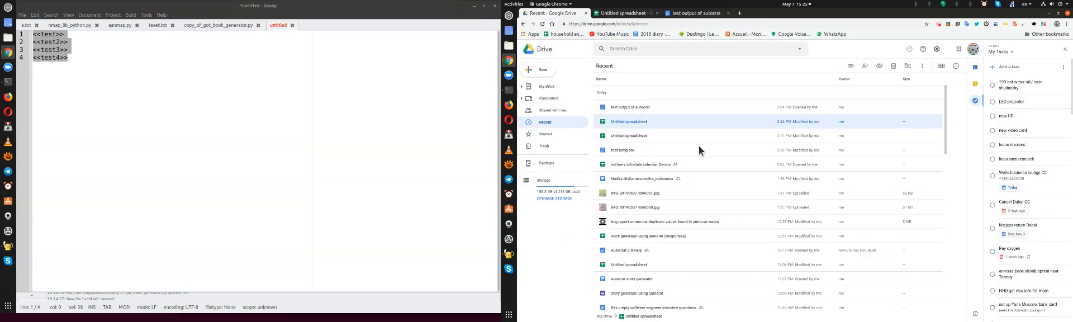
right_click(622, 153)
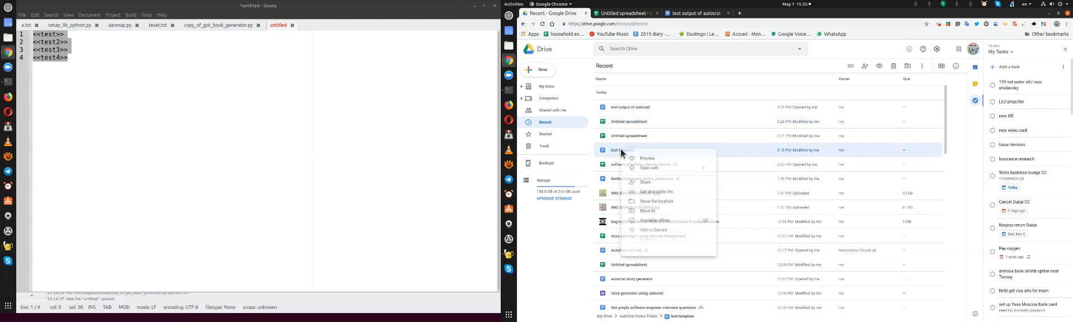
mouse_move(664, 171)
left_click(744, 174)
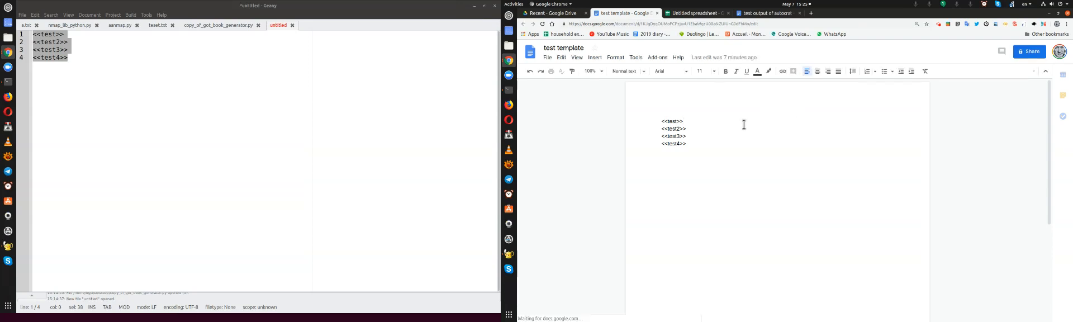
Add the text "Afaeafwefaefa" before the <<test>> tag in the template and make the tag bold
type("Afaeafwefaefa")
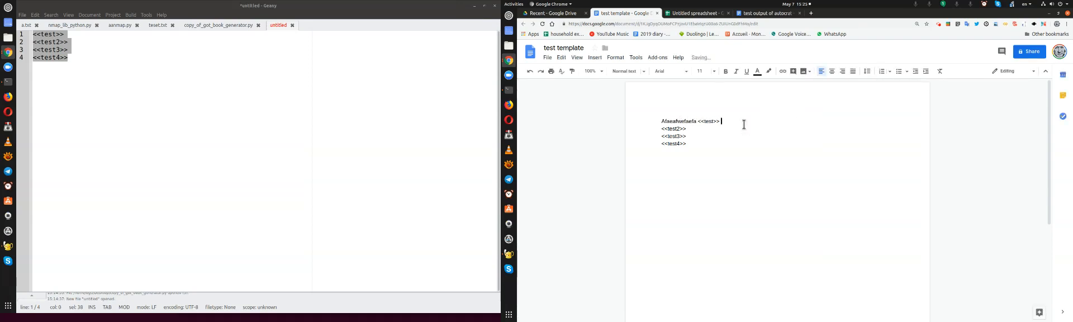
key("shift+Left")
key("shift+Left")
key("shift+Left")
key("shift+Left")
key("shift+Left")
key("shift+Left")
key("ctrl+b")
Make the <<test2>>, <<test3>> and <<test4>> tags bold
key("Down")
key("Left")
key("Left")
key("Left")
key("Left")
key("shift+Down")
key("shift+Down")
key("shift+Down")
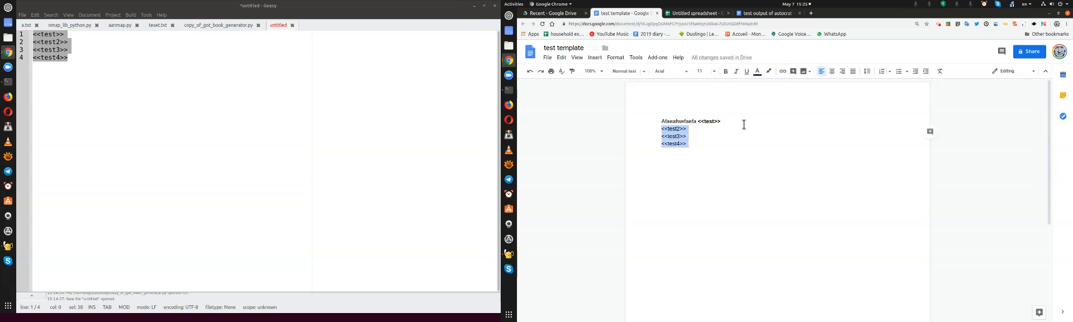
key("ctrl+b")
key("Left")
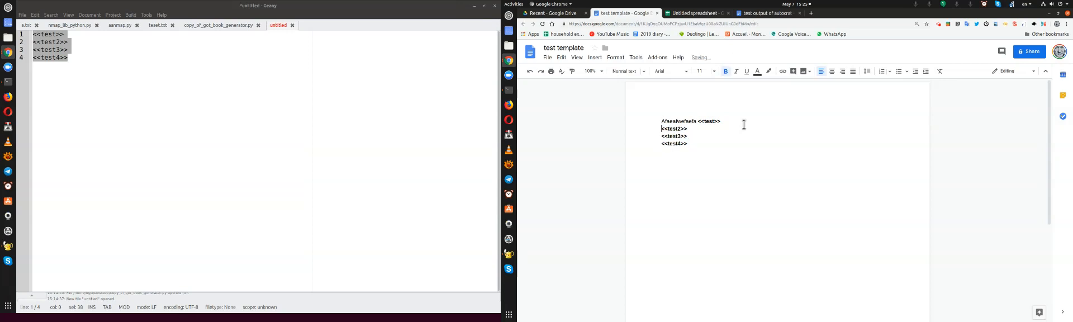
Add the text "Aff ba" before the <<test2>> tag and remove the bold formatting from that line
type("Aff ba")
key("shift+Home")
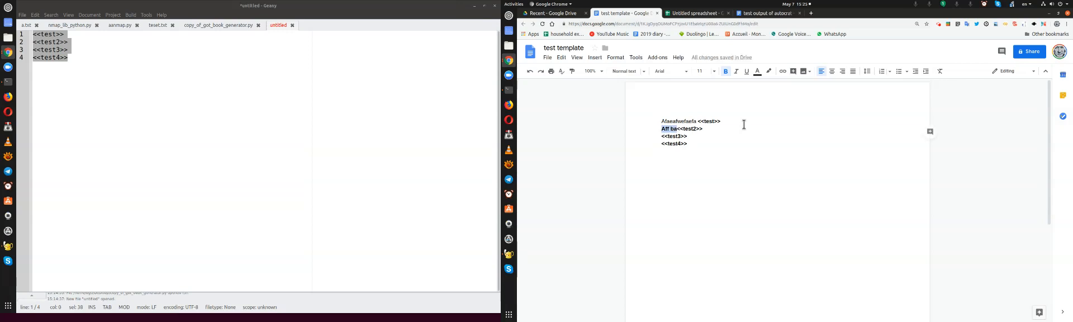
key("BackSpace")
key("ctrl+b")
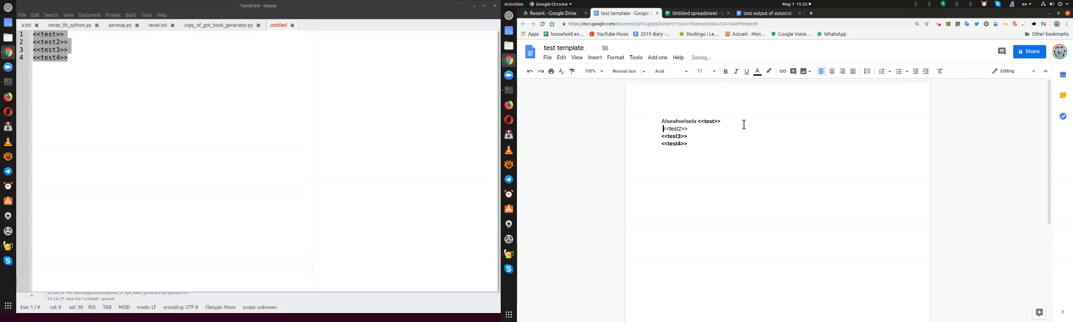
key("ctrl+z")
key("Right")
Copy the text "Aff ba" to after the <<test3>> tag and to before the <<test4>> tag
key("shift+Home")
key("ctrl+c")
key("Down")
key("End")
key("ctrl+v")
key("Down")
key("Home")
key("ctrl+v")
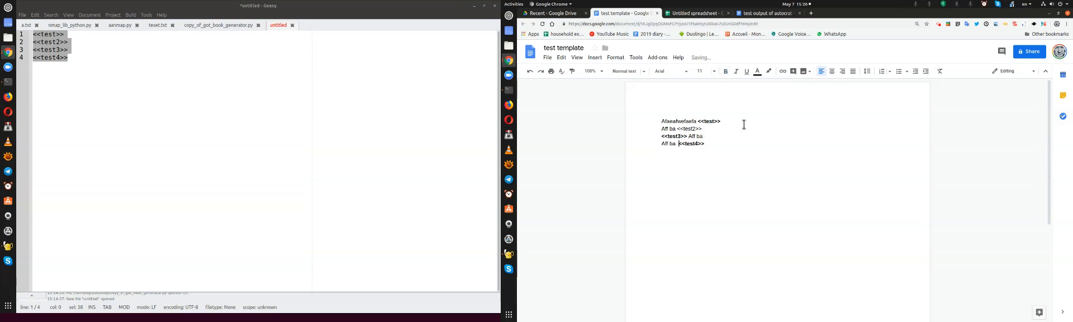
Add "a35qyq4y64t" after the <<test4>> tag and remove the bold formatting from the tag and the added text
key("End")
type("a35qyq4y64t")
key("shift+Left")
key("shift+Left")
key("shift+Left")
key("shift+Left")
key("shift+Left")
key("shift+Left")
key("shift+Left")
key("shift+Left")
key("shift+Left")
key("shift+Left")
key("shift+Left")
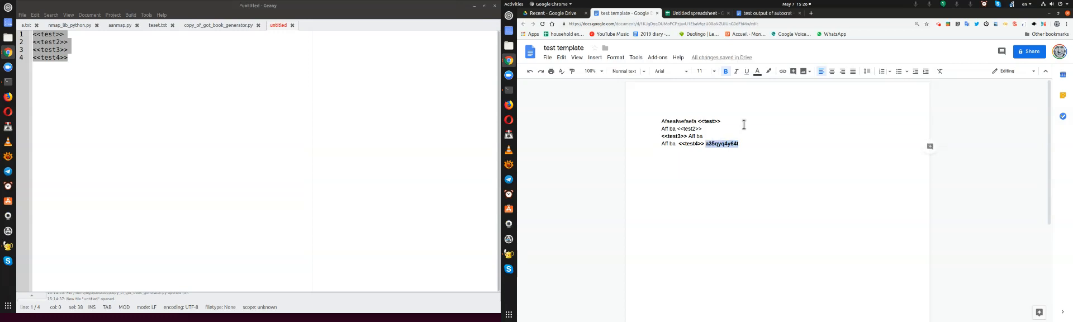
key("ctrl+b")
left_click(744, 125)
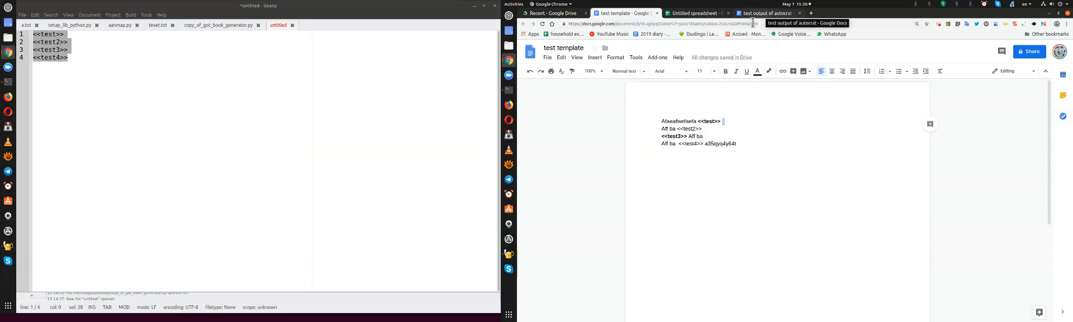
Launch AutoCrat from the untitled spreadsheet again and open the existing merge job for editing
left_click(695, 14)
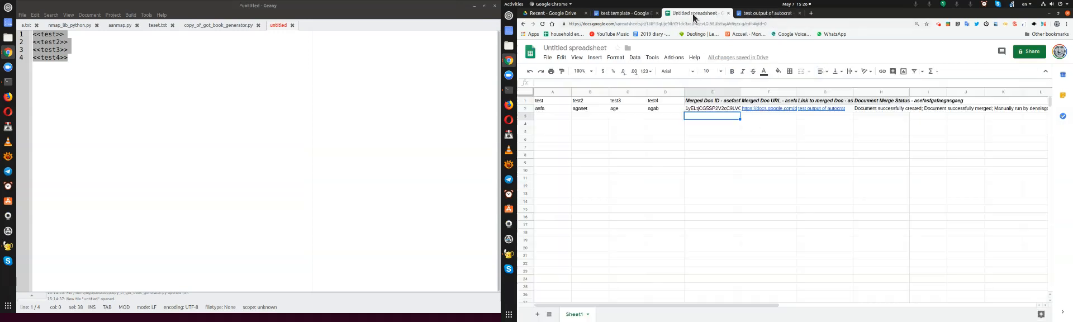
left_click(672, 58)
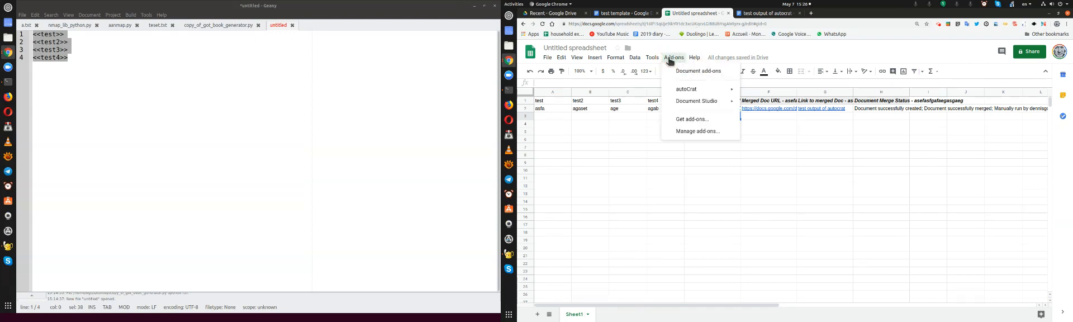
mouse_move(690, 90)
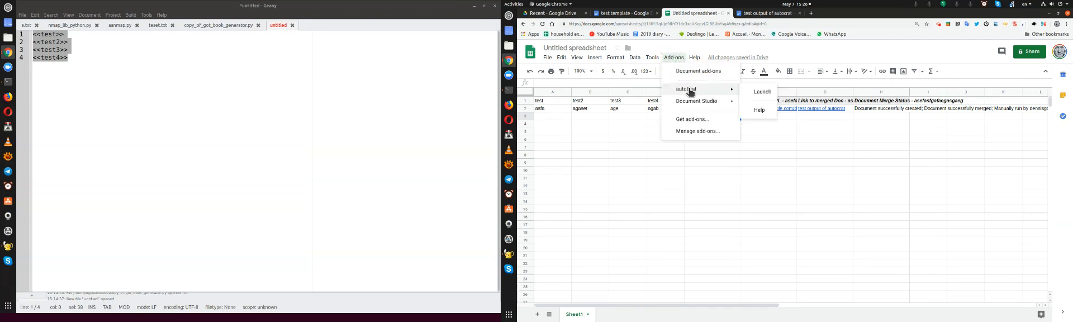
left_click(763, 92)
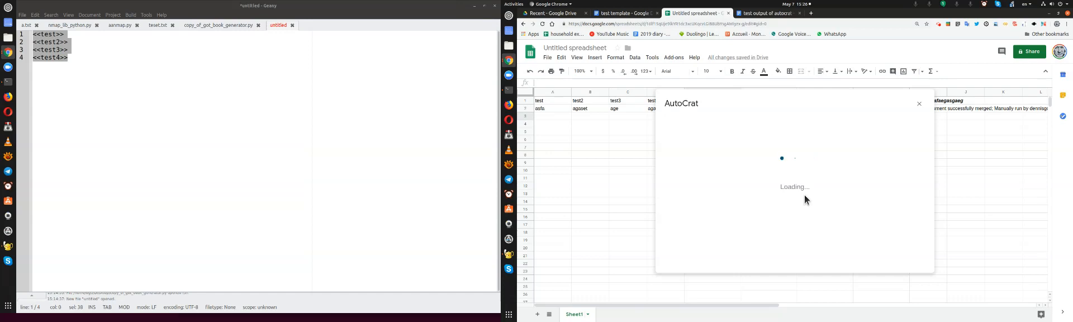
left_click(804, 153)
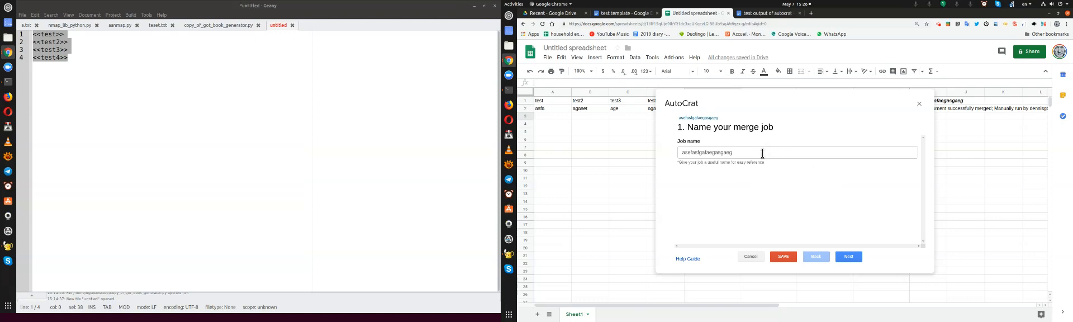
Add a "v" at the start of the merge job's name and continue to the template choice
left_click(762, 153)
type("v2")
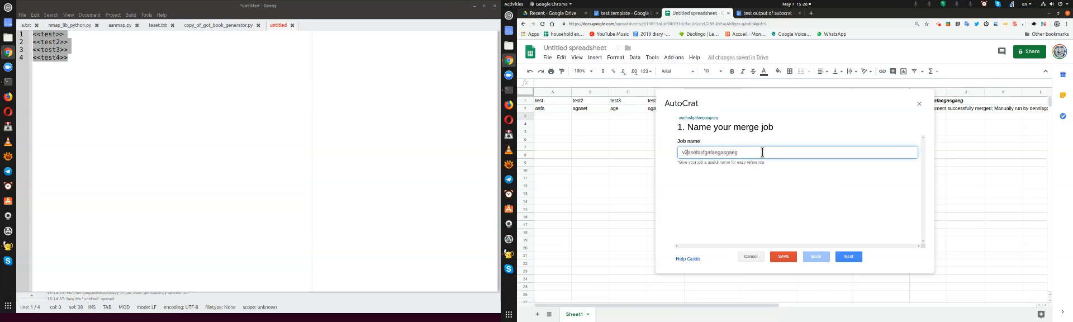
left_click(849, 257)
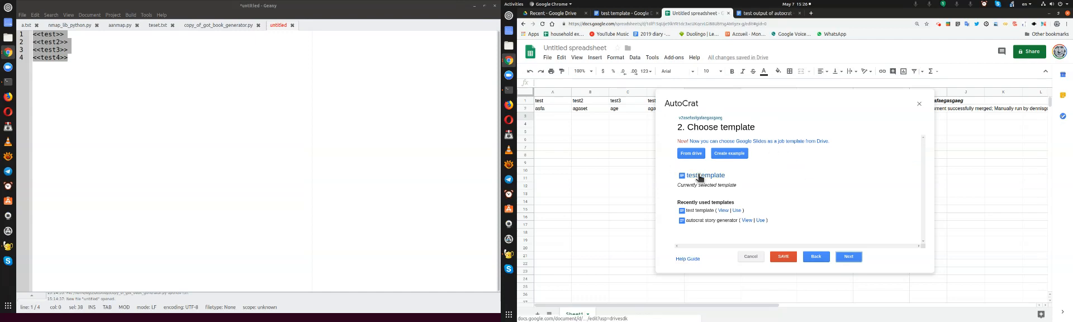
Keep the test template and the column mapping, and set the output file name to "v2test output of autocrat"
left_click(623, 14)
left_click(771, 177)
left_click(698, 14)
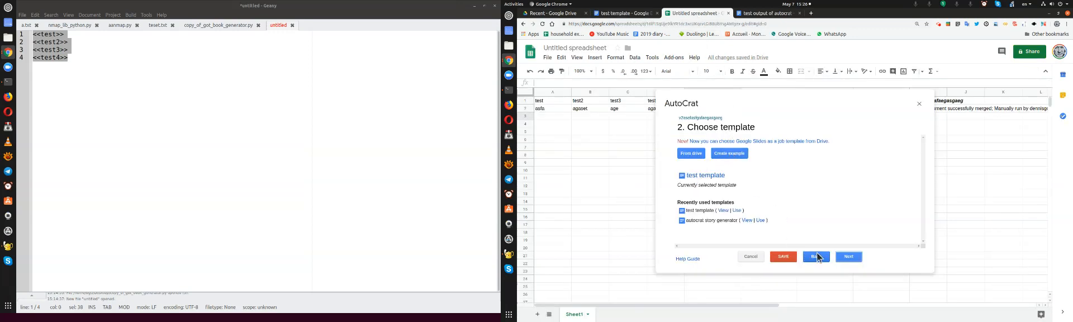
left_click(849, 257)
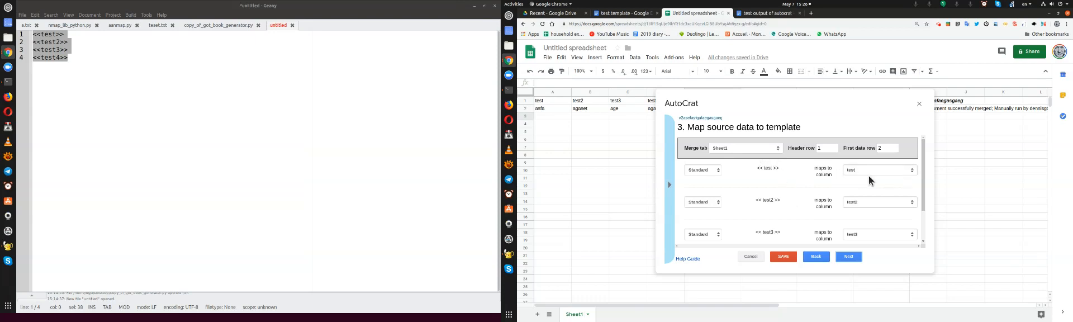
left_click(851, 258)
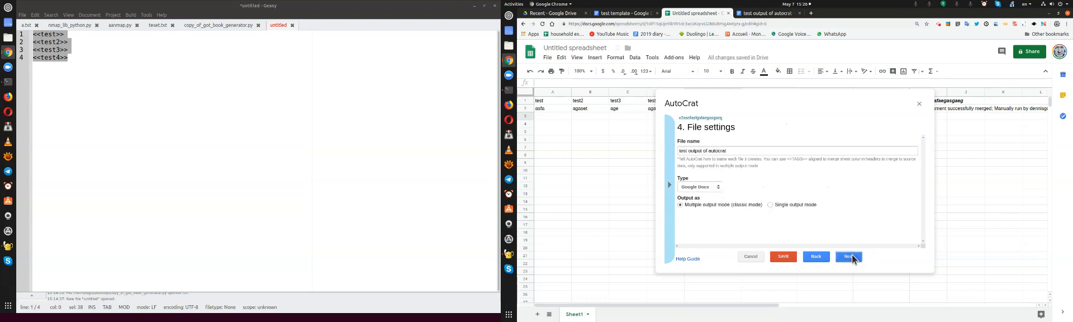
left_click(746, 151)
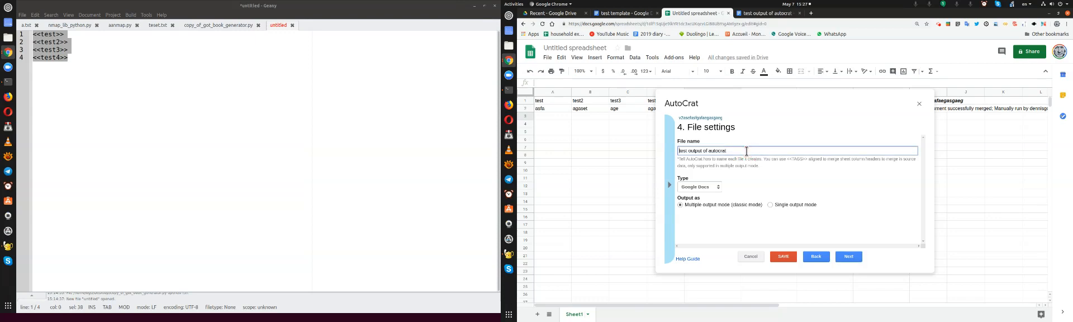
left_click(849, 257)
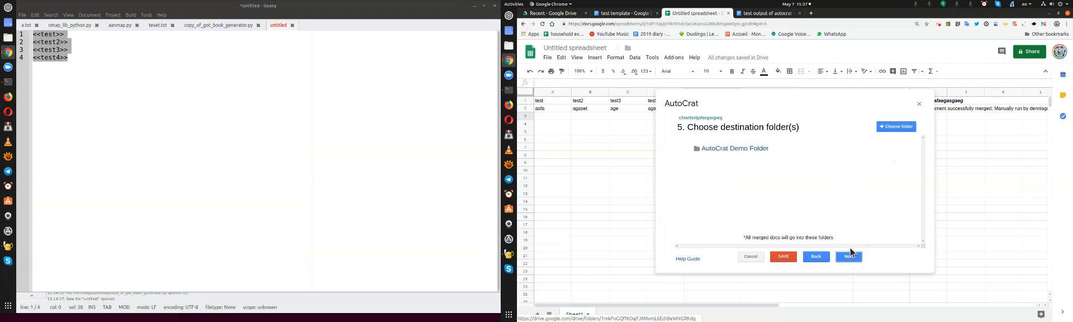
Keep AutoCrat Demo Folder as destination, leave the optional folder reference, merge condition and triggers unset, and save the job
left_click(848, 256)
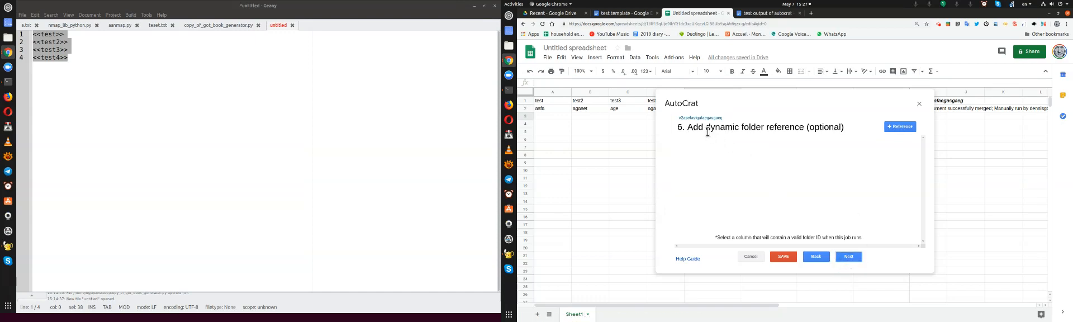
left_click(854, 257)
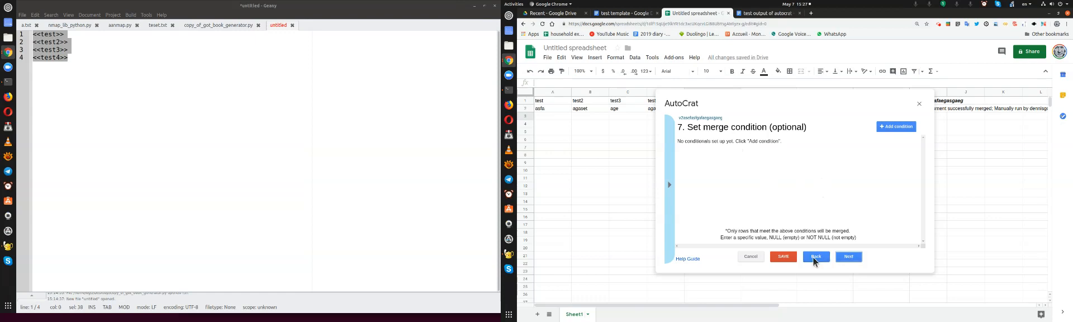
left_click(849, 258)
left_click(848, 257)
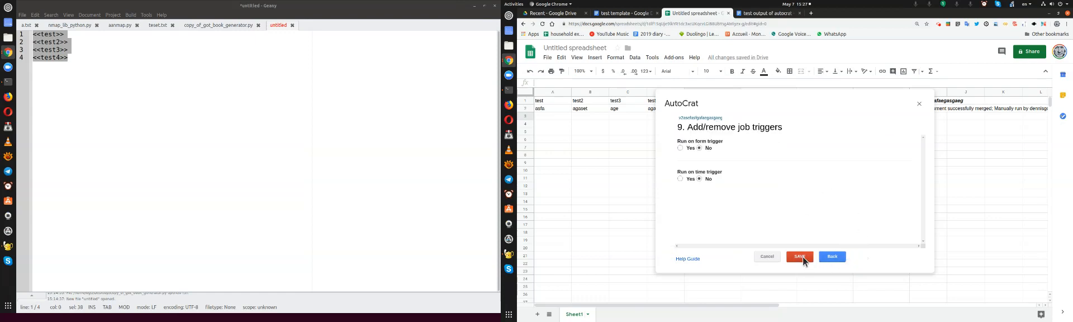
left_click(800, 256)
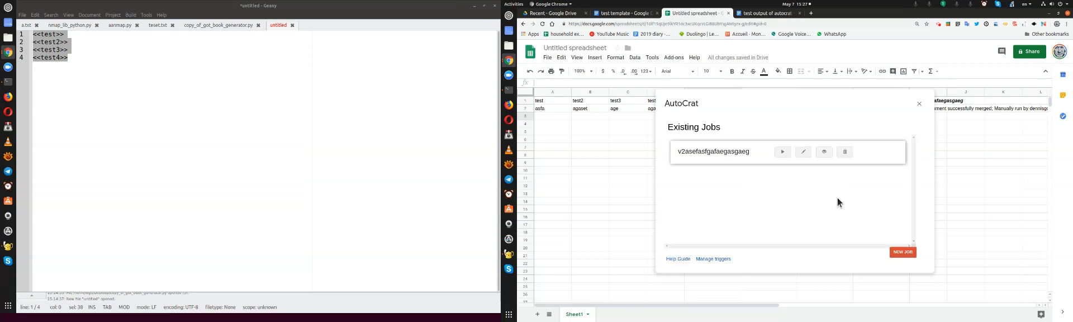
Run the edited v2 merge job, checking the test template while it runs, and close AutoCrat when it finishes
left_click(784, 151)
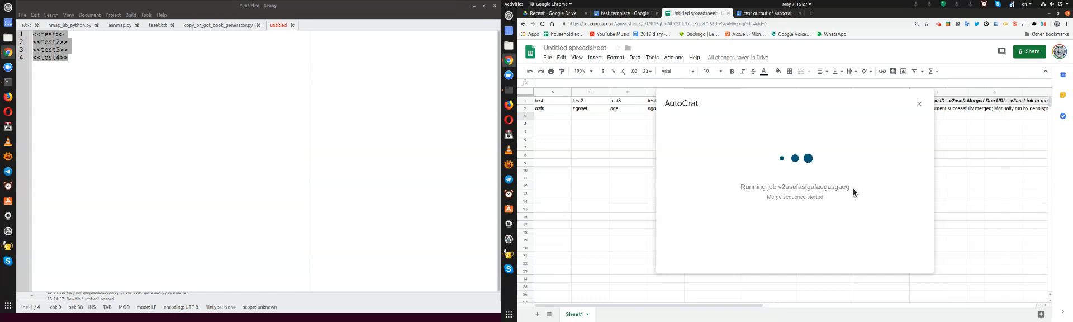
left_click(622, 13)
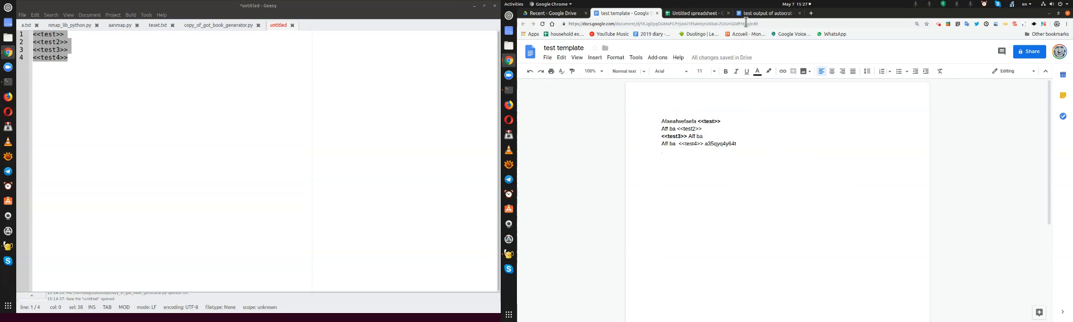
left_click(704, 13)
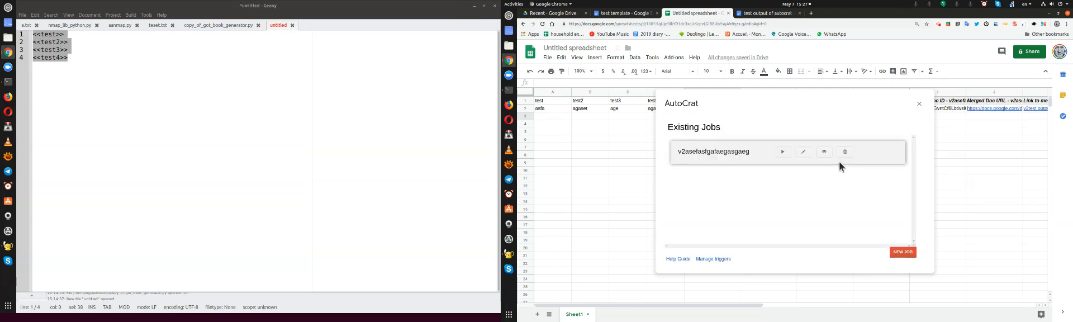
left_click(919, 103)
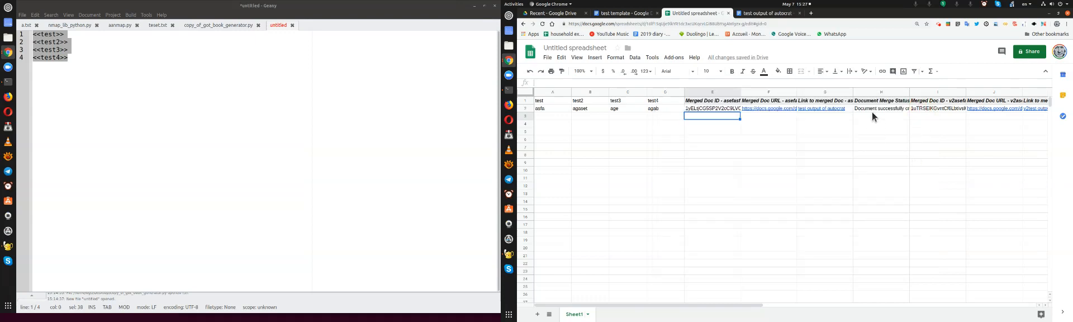
Examine the merged document links and merge status columns that the old and new jobs added in row 2
left_click(893, 92)
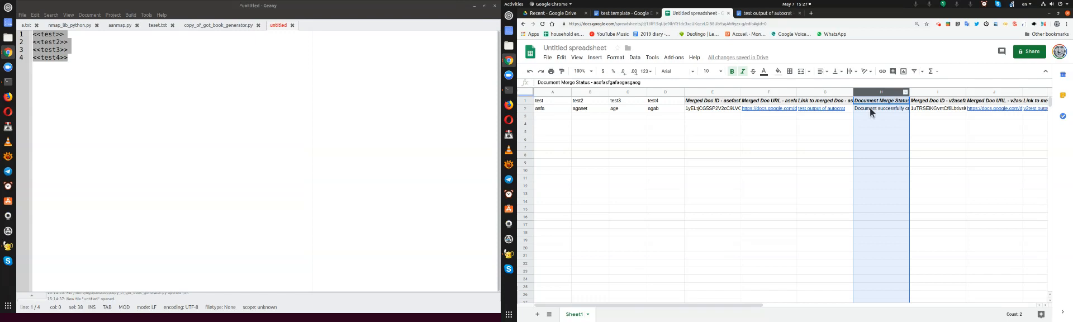
left_click(815, 131)
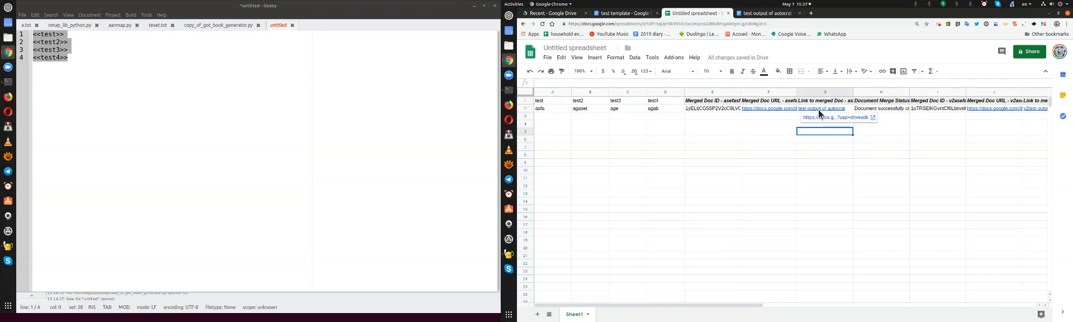
left_click(801, 149)
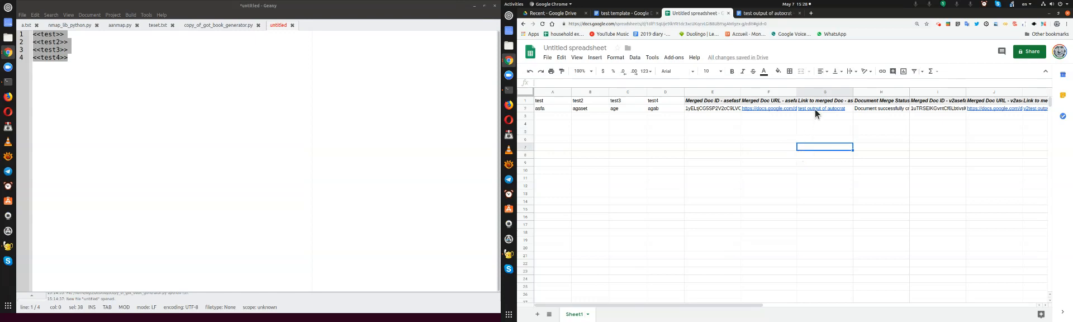
mouse_move(817, 113)
key("Up")
key("Up")
key("Up")
key("Up")
key("Up")
key("Right")
key("Right")
key("Right")
key("Right")
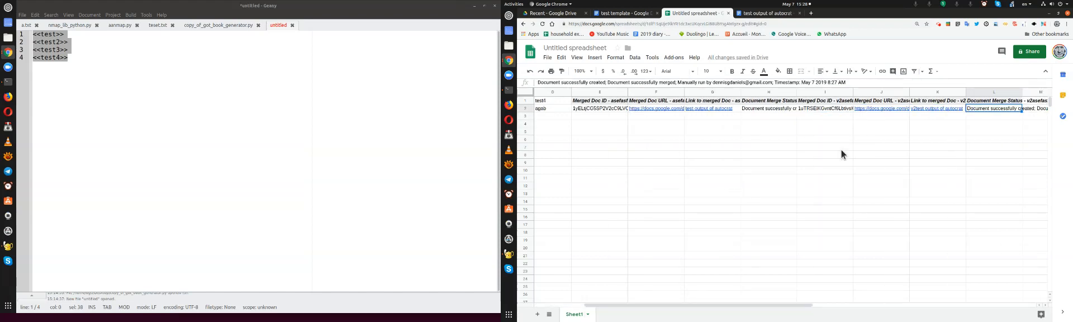
Open the merged document "v2test output of autocrat" from its link in row 2 and compare its text and formatting with the test template
mouse_move(936, 112)
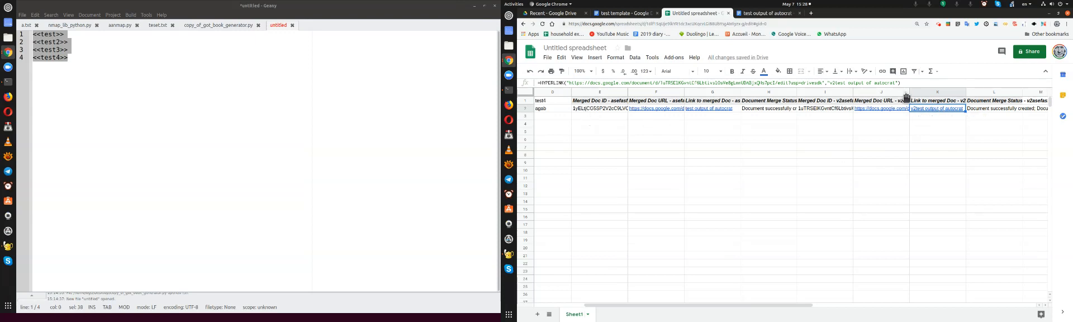
left_click(934, 115)
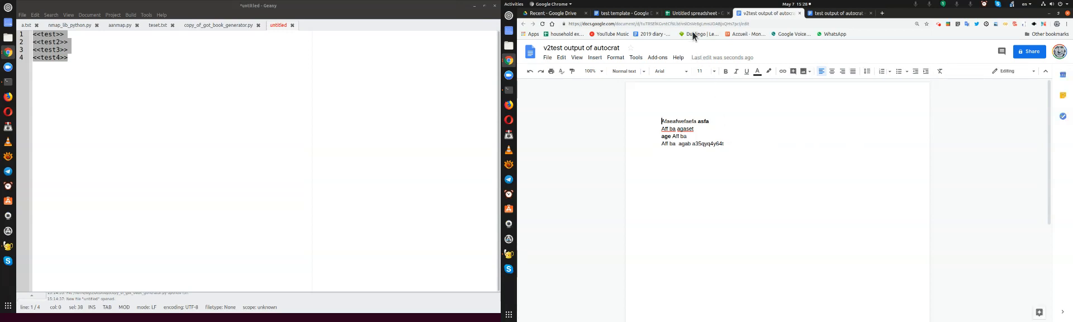
left_click(630, 13)
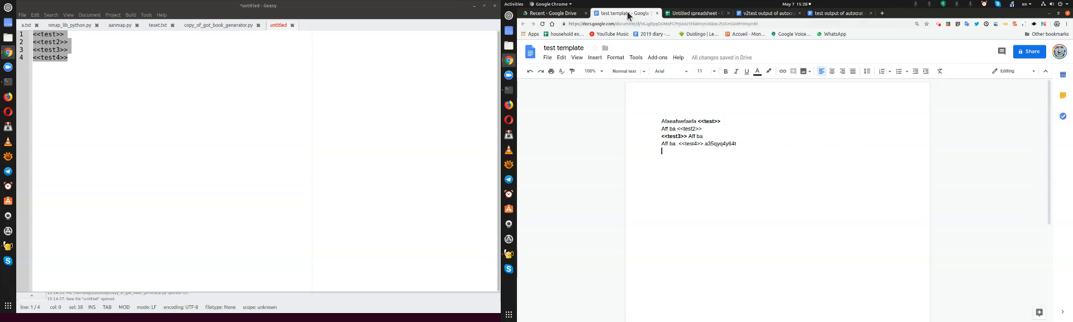
double_click(689, 128)
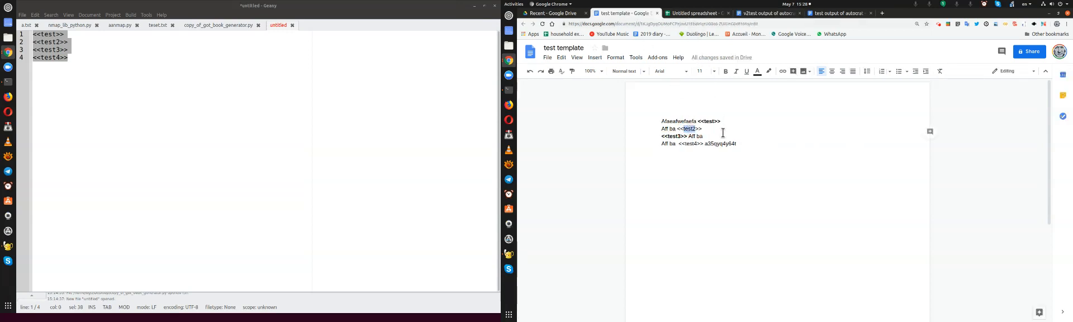
left_click(786, 14)
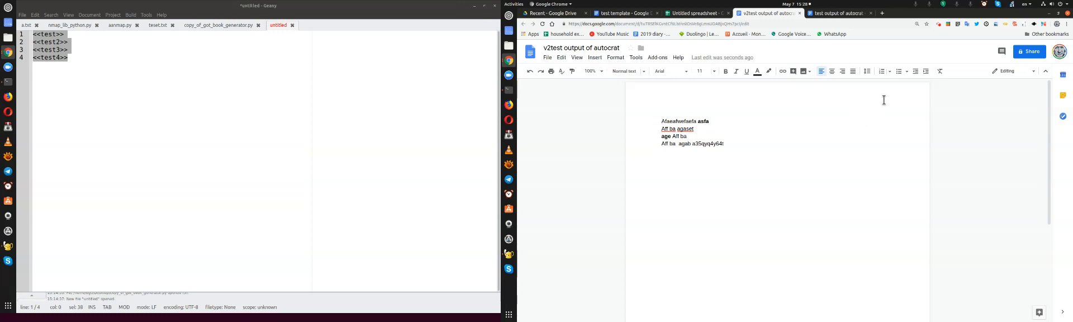
left_click(939, 27)
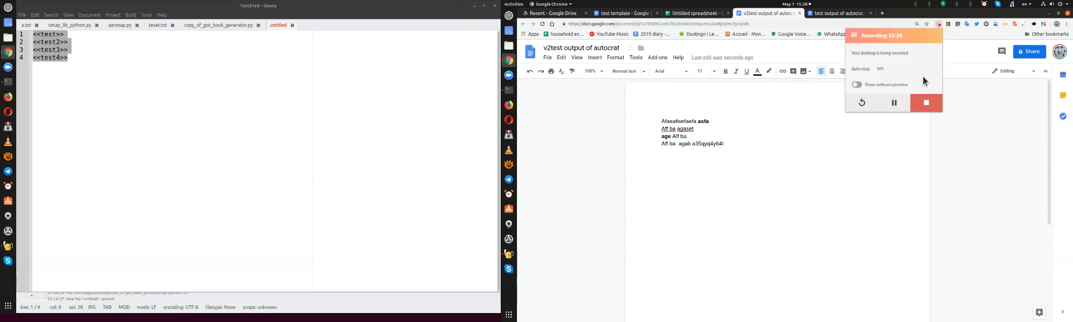